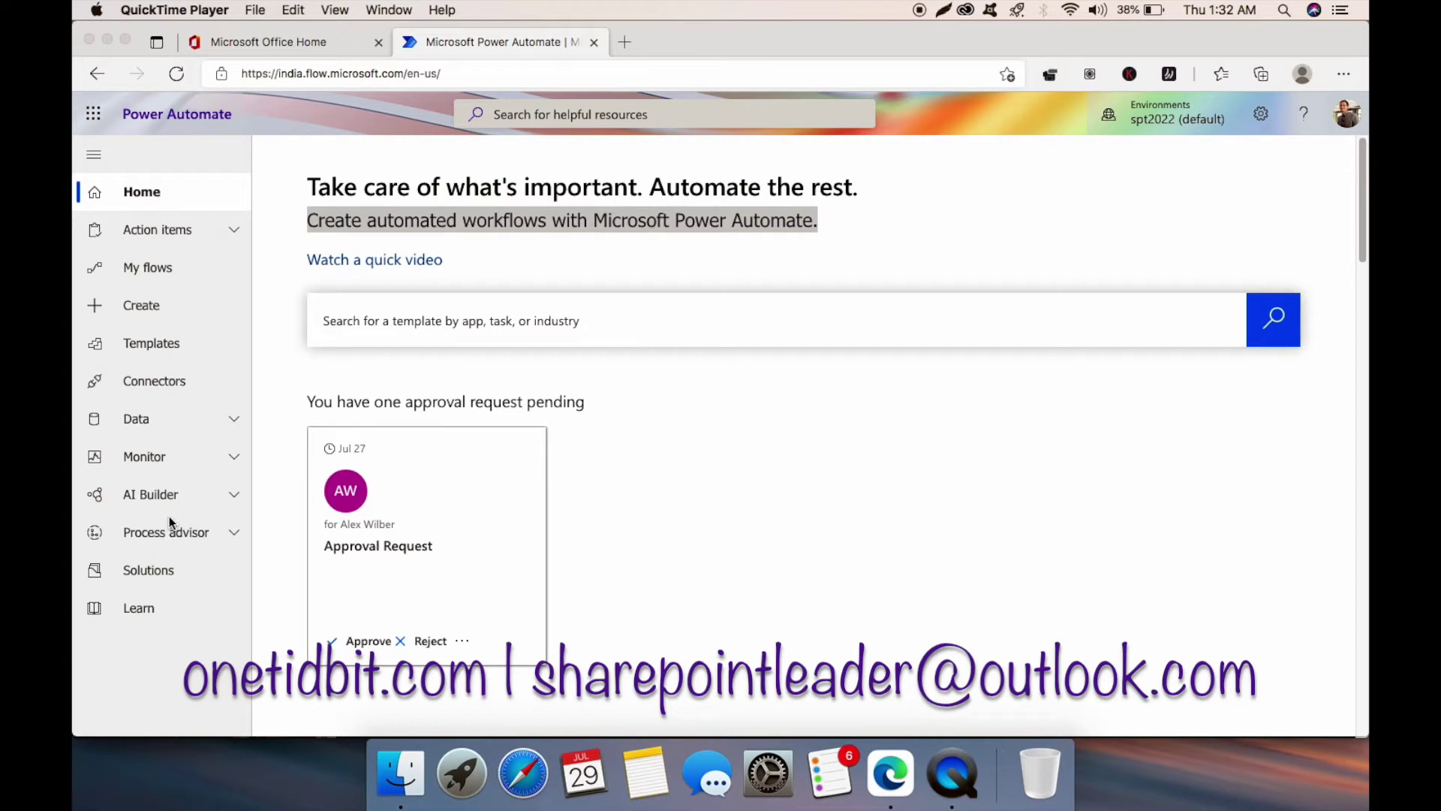
Go to the Solutions list and open the New solution form.
{"action": "left_click", "coordinate": [151, 572]}
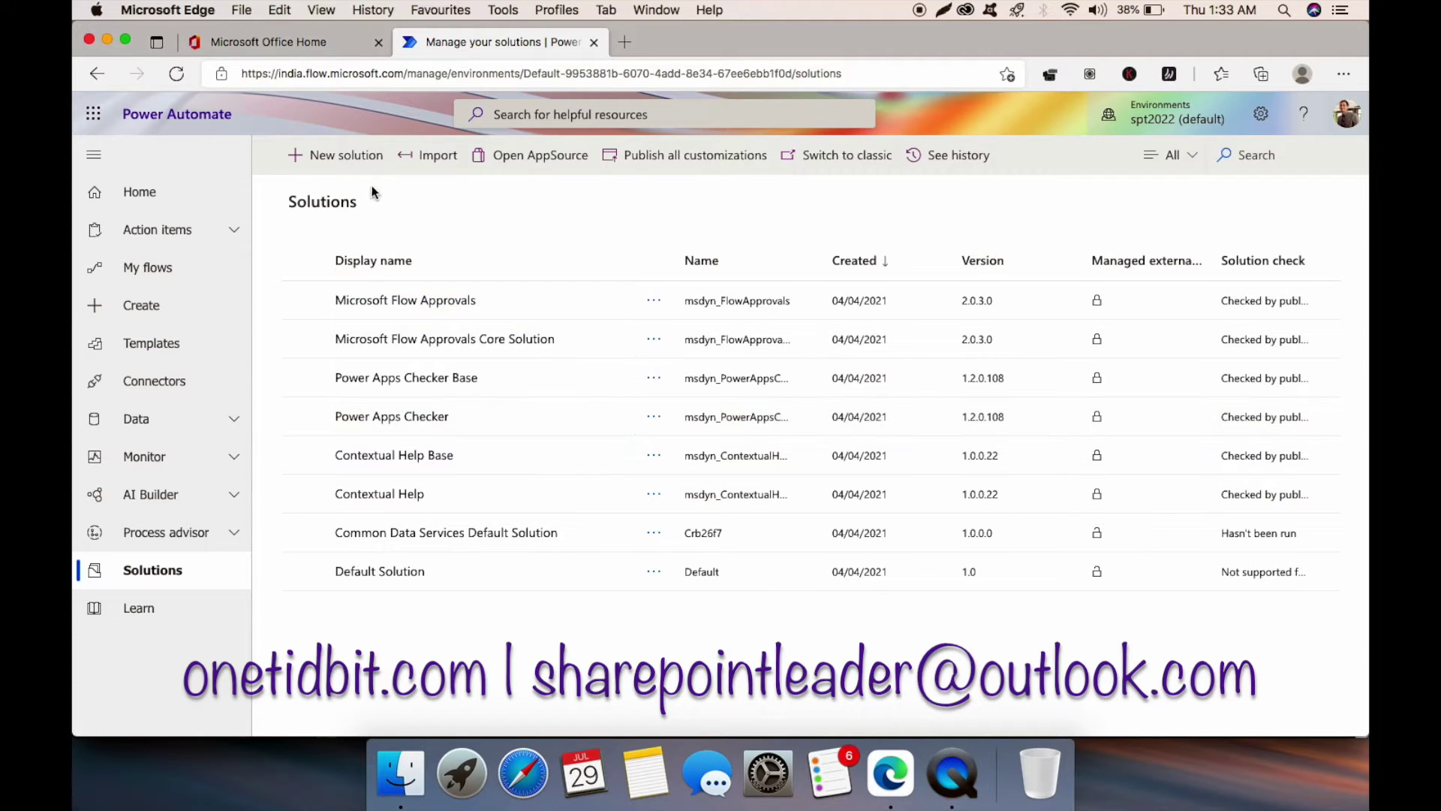
{"action": "left_click", "coordinate": [347, 165]}
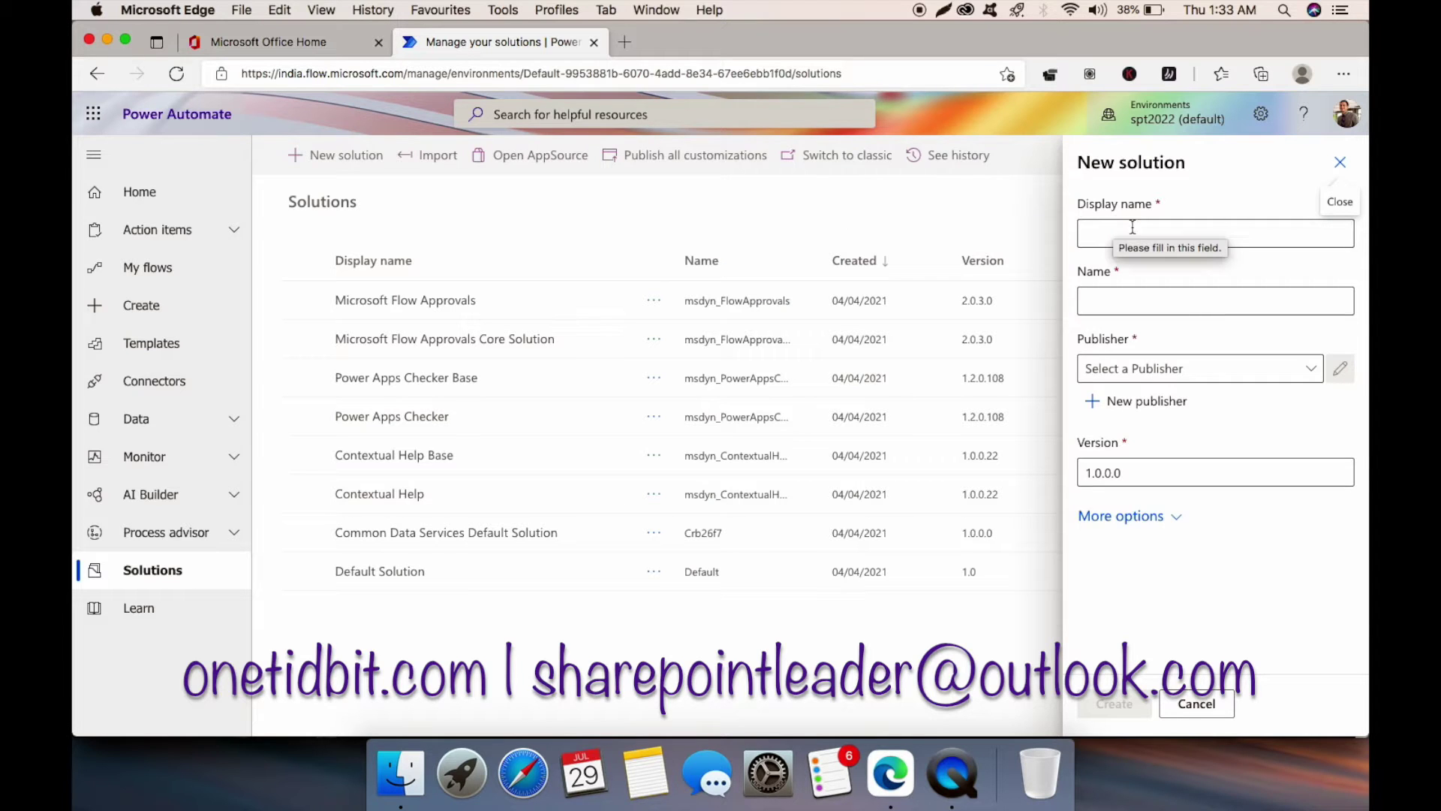
Create solution MYNEWSOLUTION with publisher 'Default Publisher for org9f468325'.
{"action": "left_click", "coordinate": [1310, 367]}
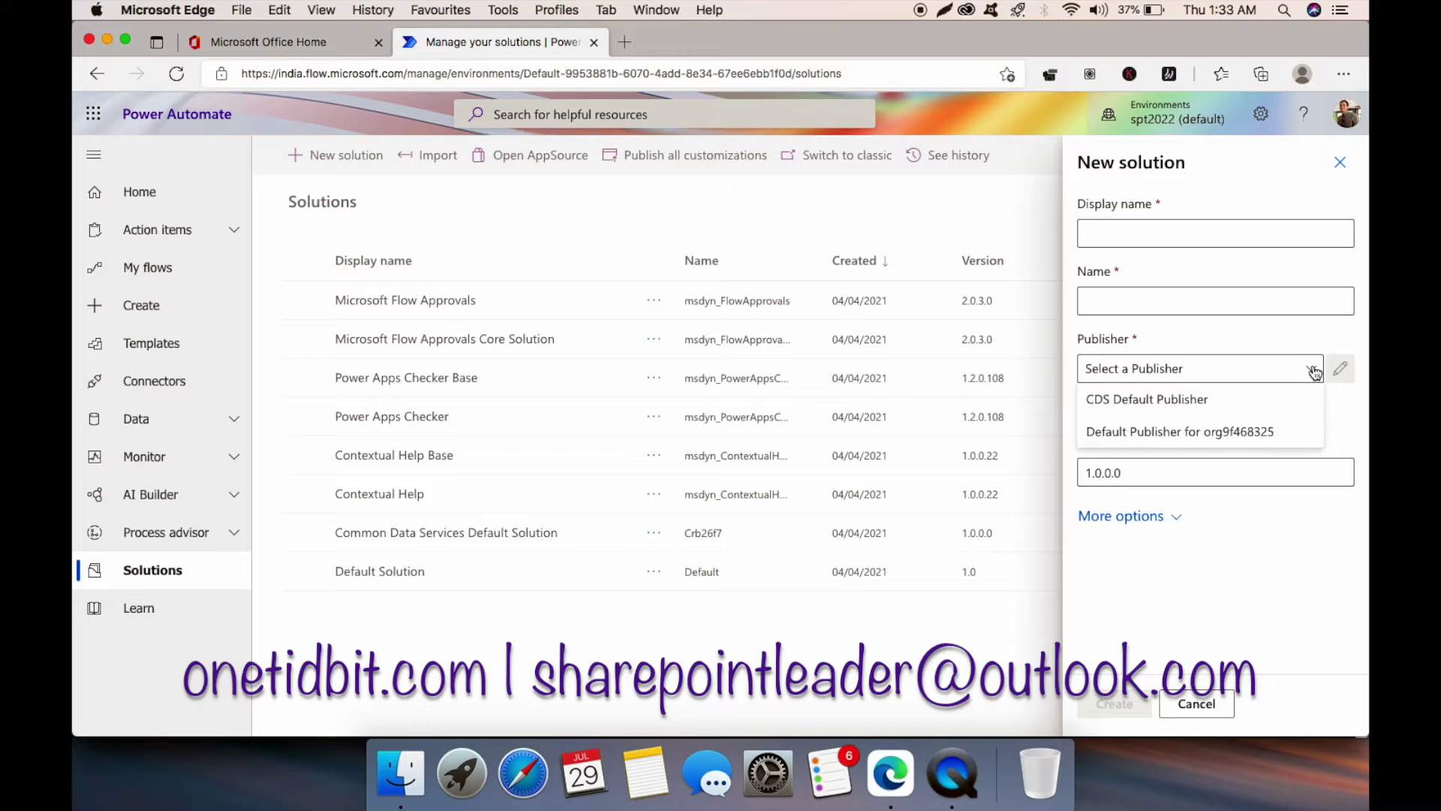
{"action": "left_click", "coordinate": [1166, 435]}
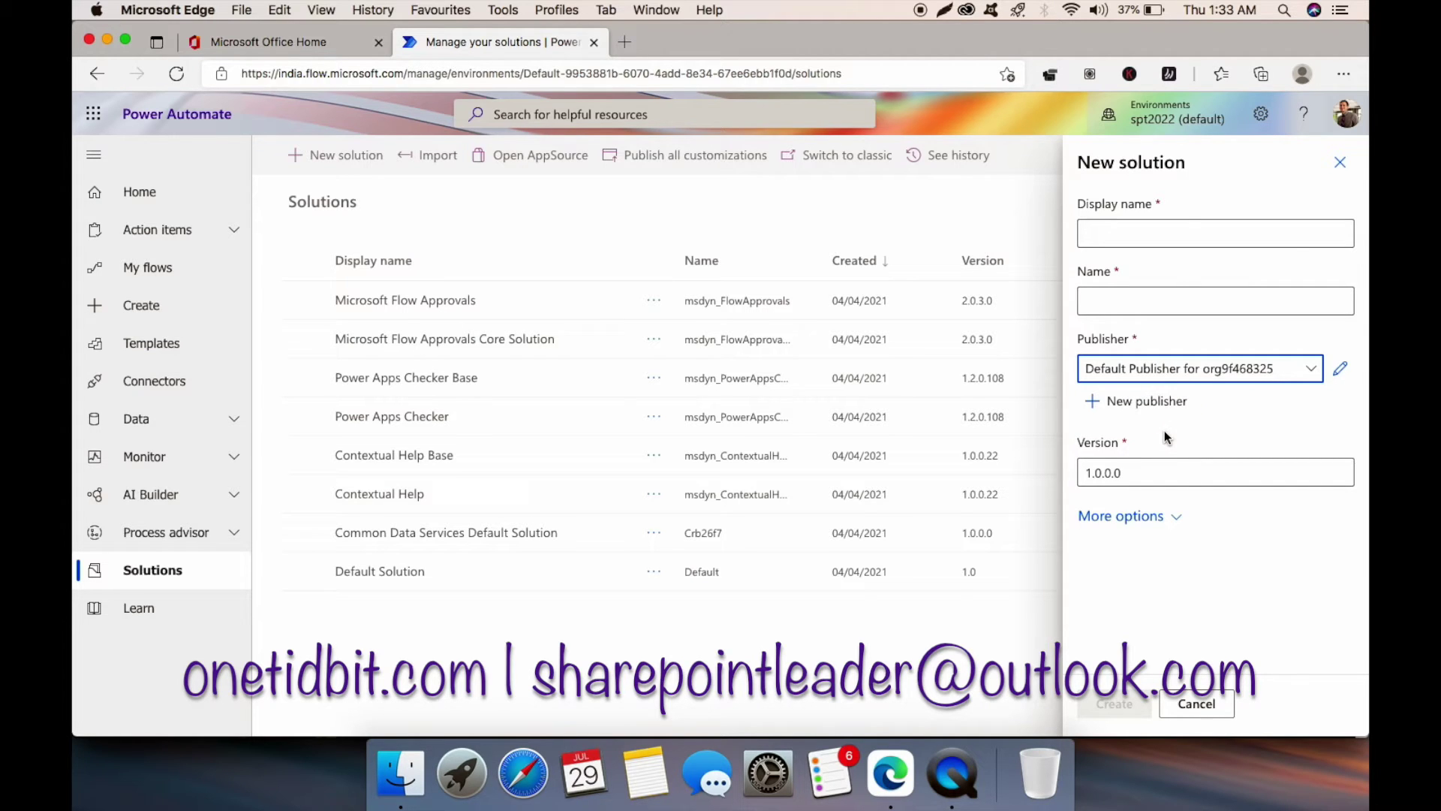
{"action": "left_click", "coordinate": [1154, 237]}
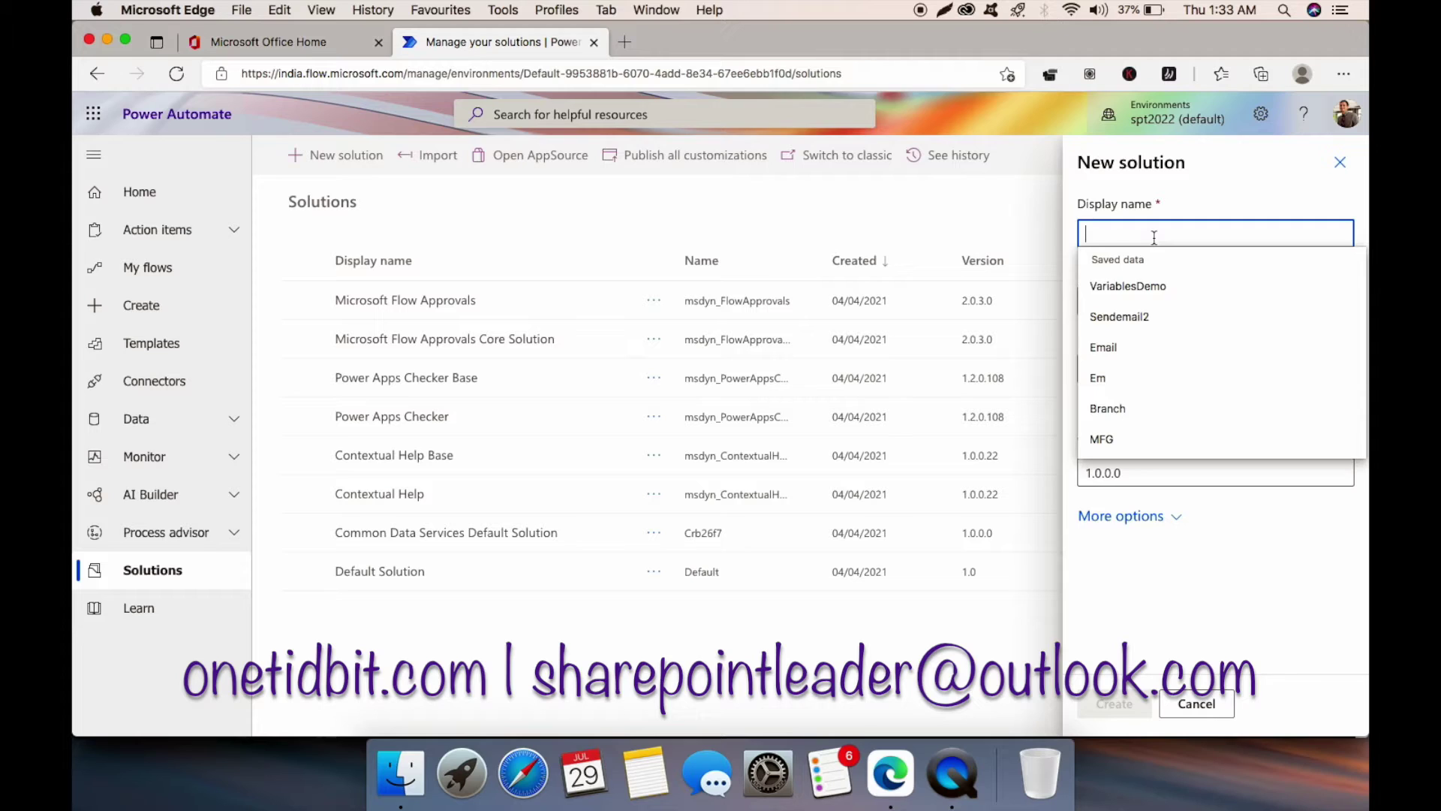
{"action": "type", "text": "MYNEWSOLUTION"}
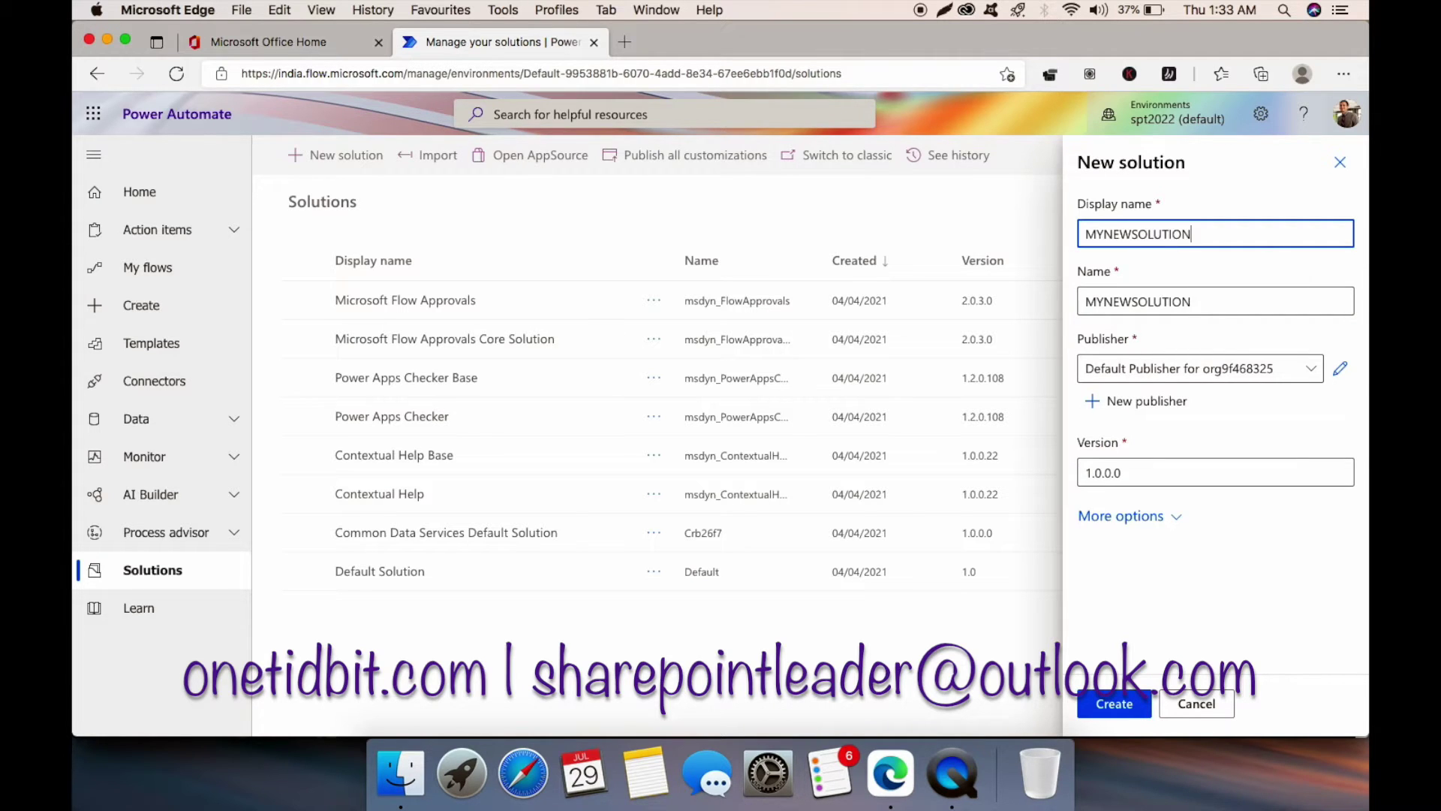
{"action": "left_click", "coordinate": [1118, 707]}
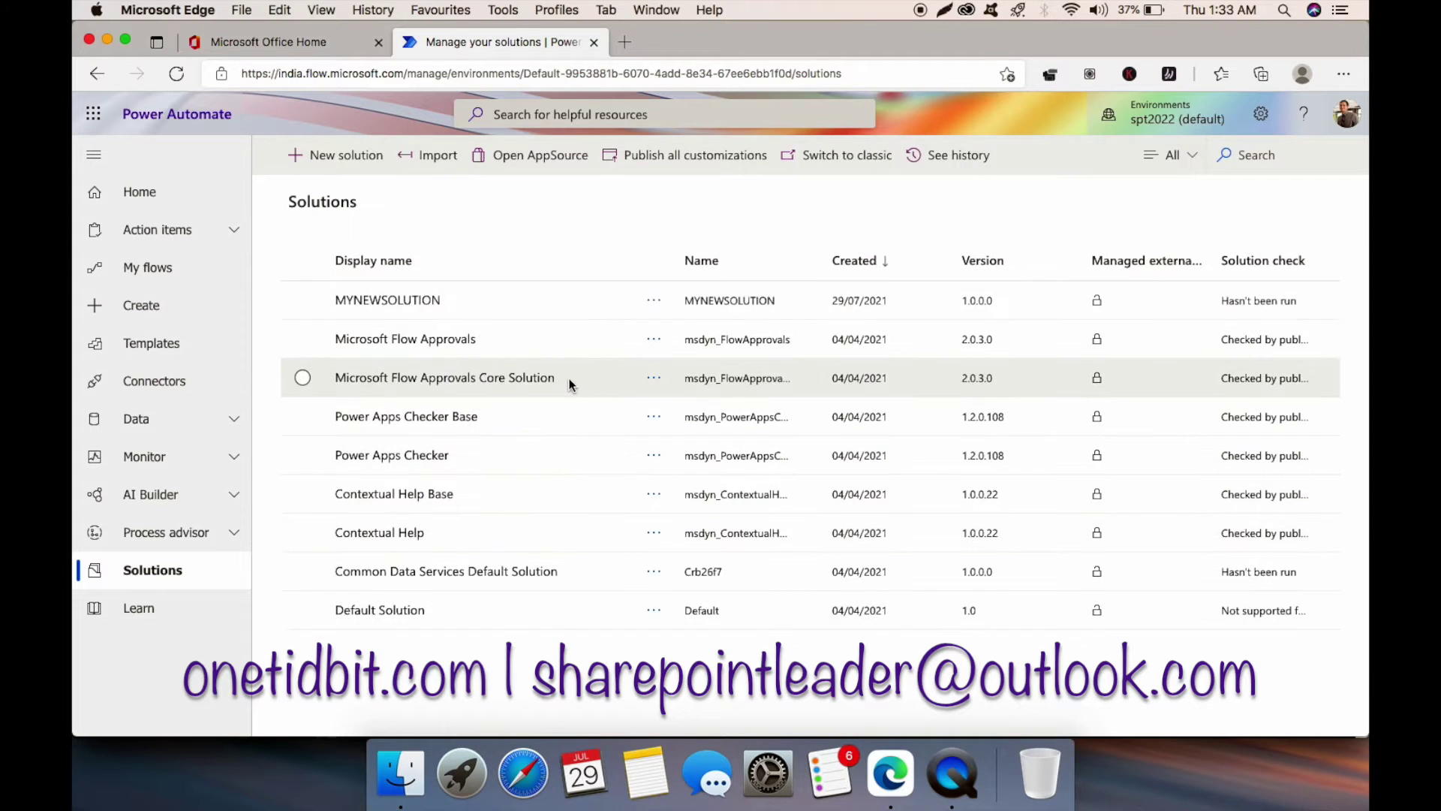
Open MYNEWSOLUTION and add a new cloud flow to it.
{"action": "left_click", "coordinate": [399, 304]}
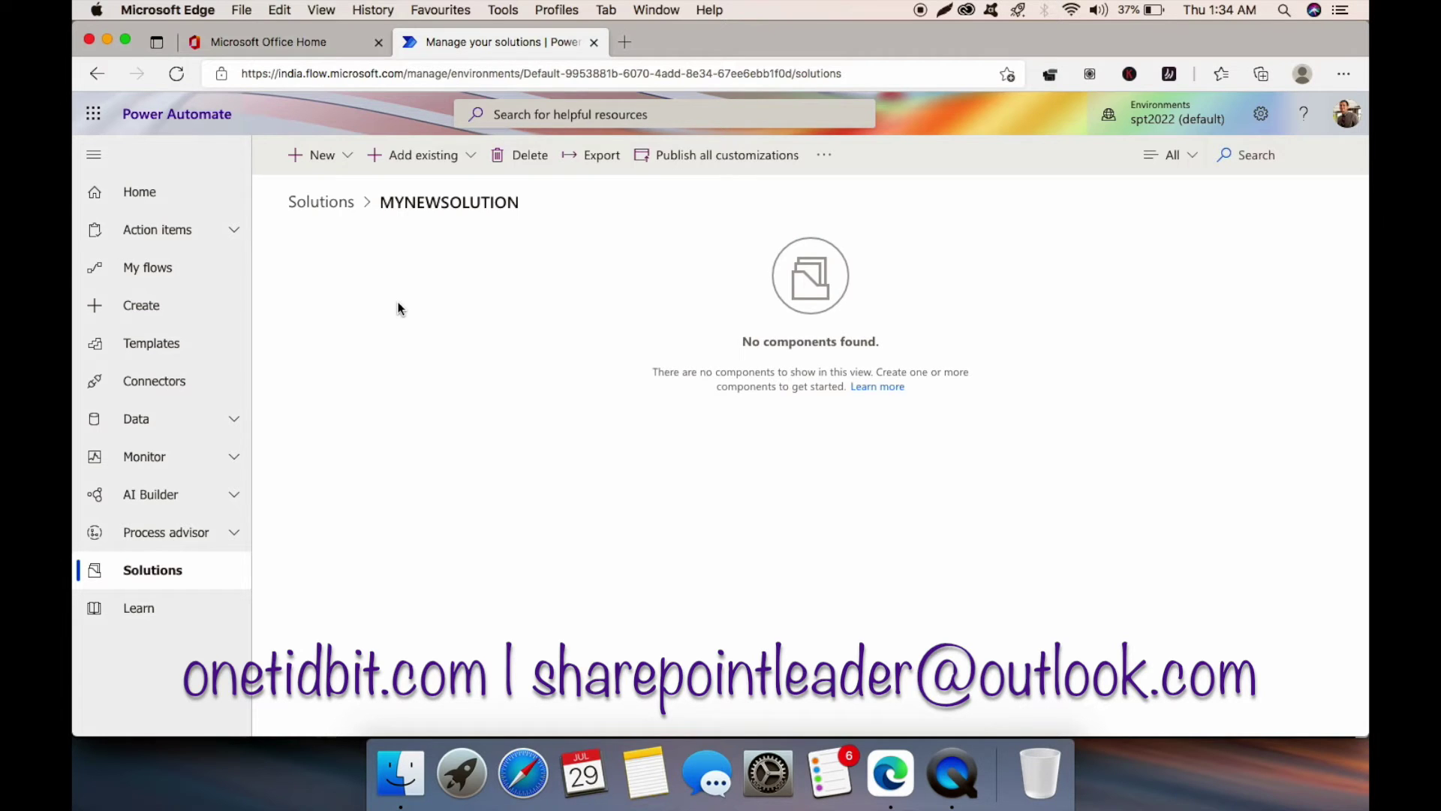
{"action": "left_click", "coordinate": [350, 156]}
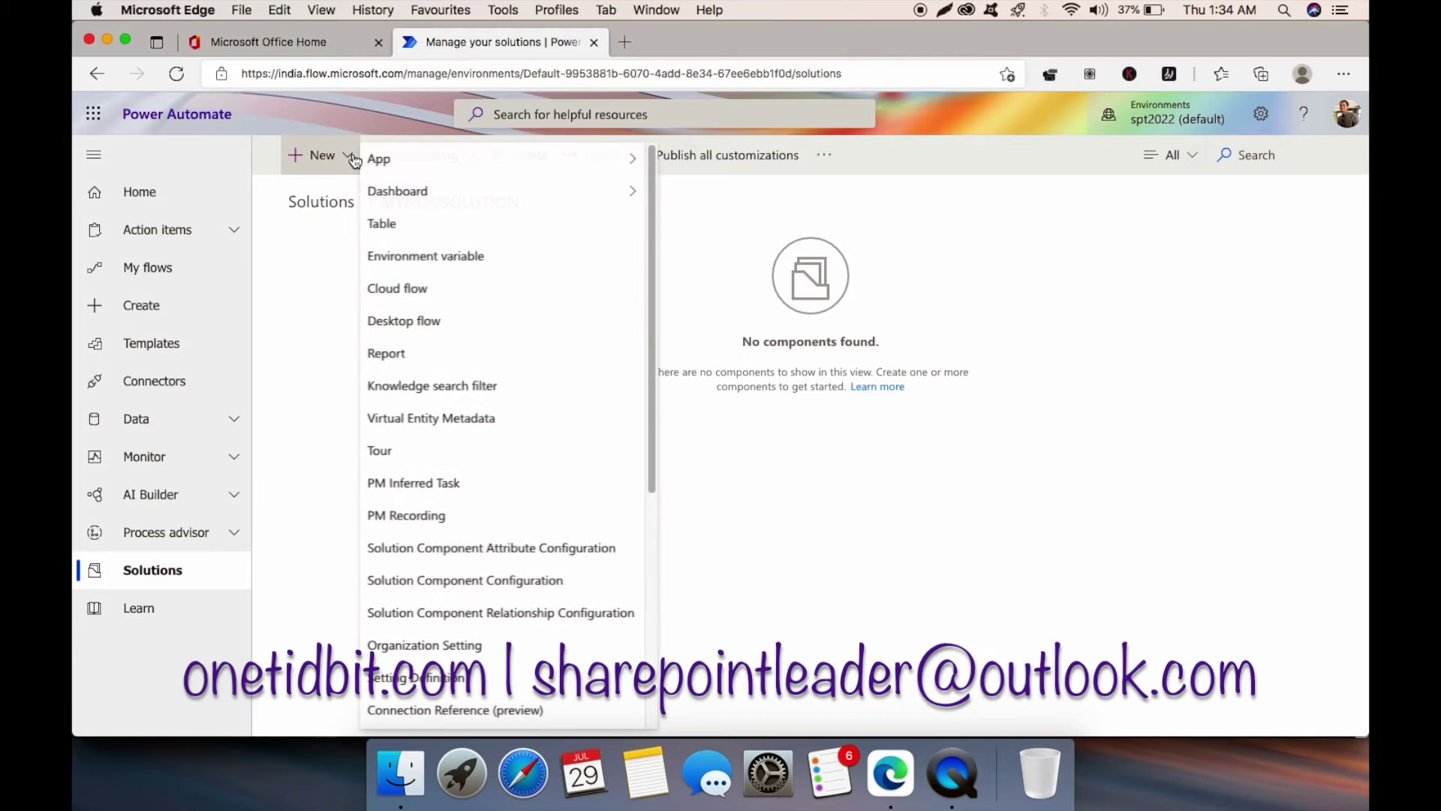
{"action": "left_click", "coordinate": [470, 290]}
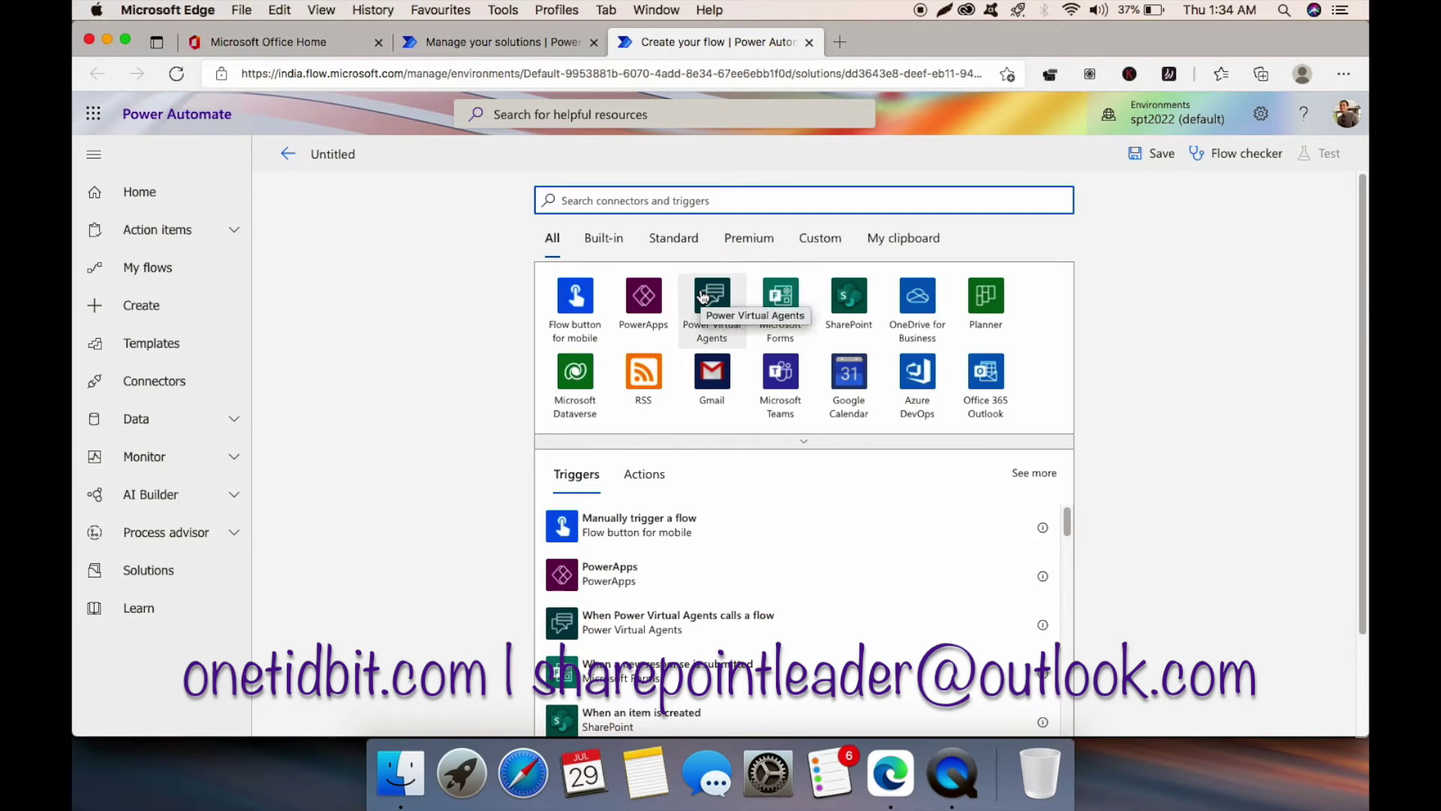
Start the flow with 'Manually trigger a flow' and add a 'Respond to a PowerApp or flow' action.
{"action": "left_click", "coordinate": [685, 518]}
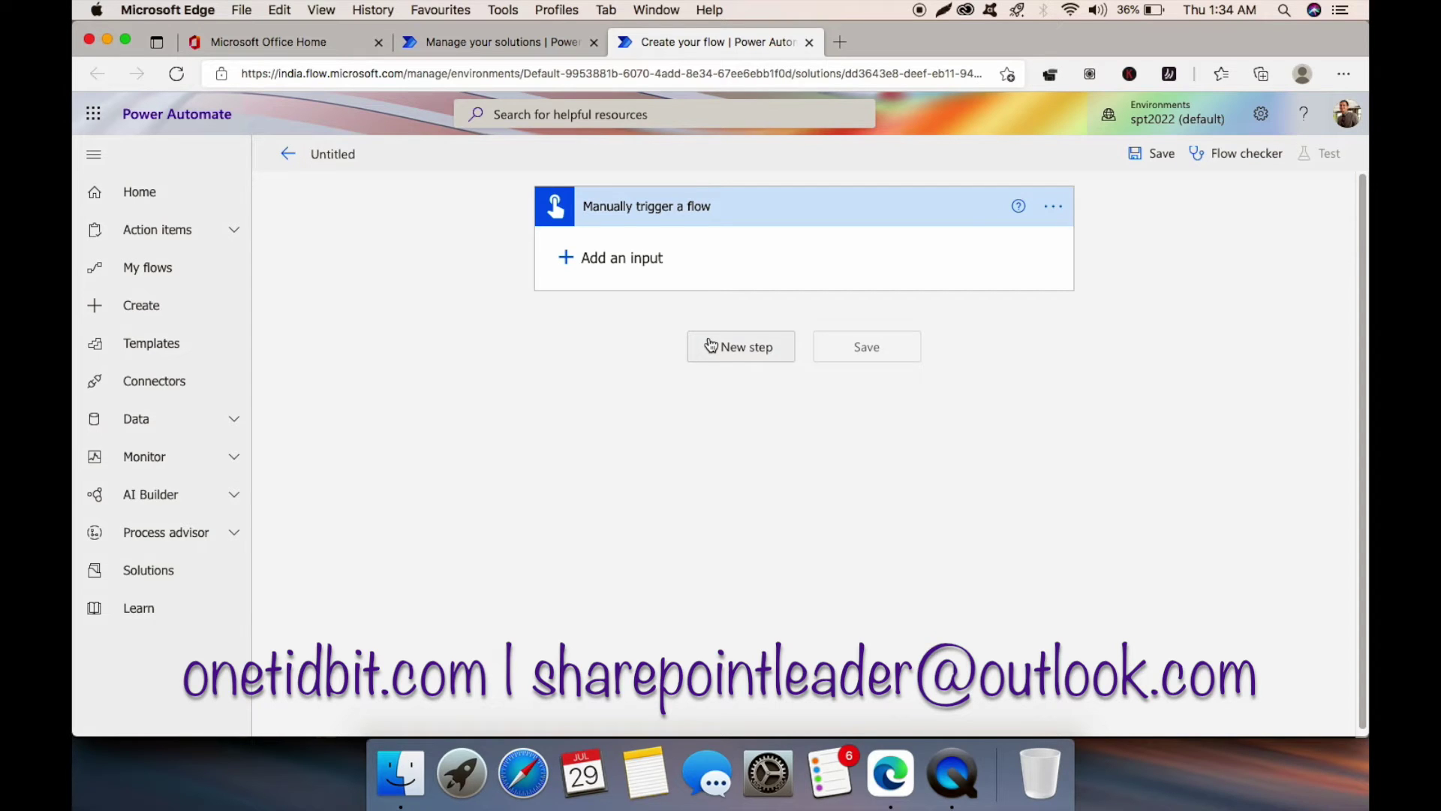
{"action": "left_click", "coordinate": [738, 350]}
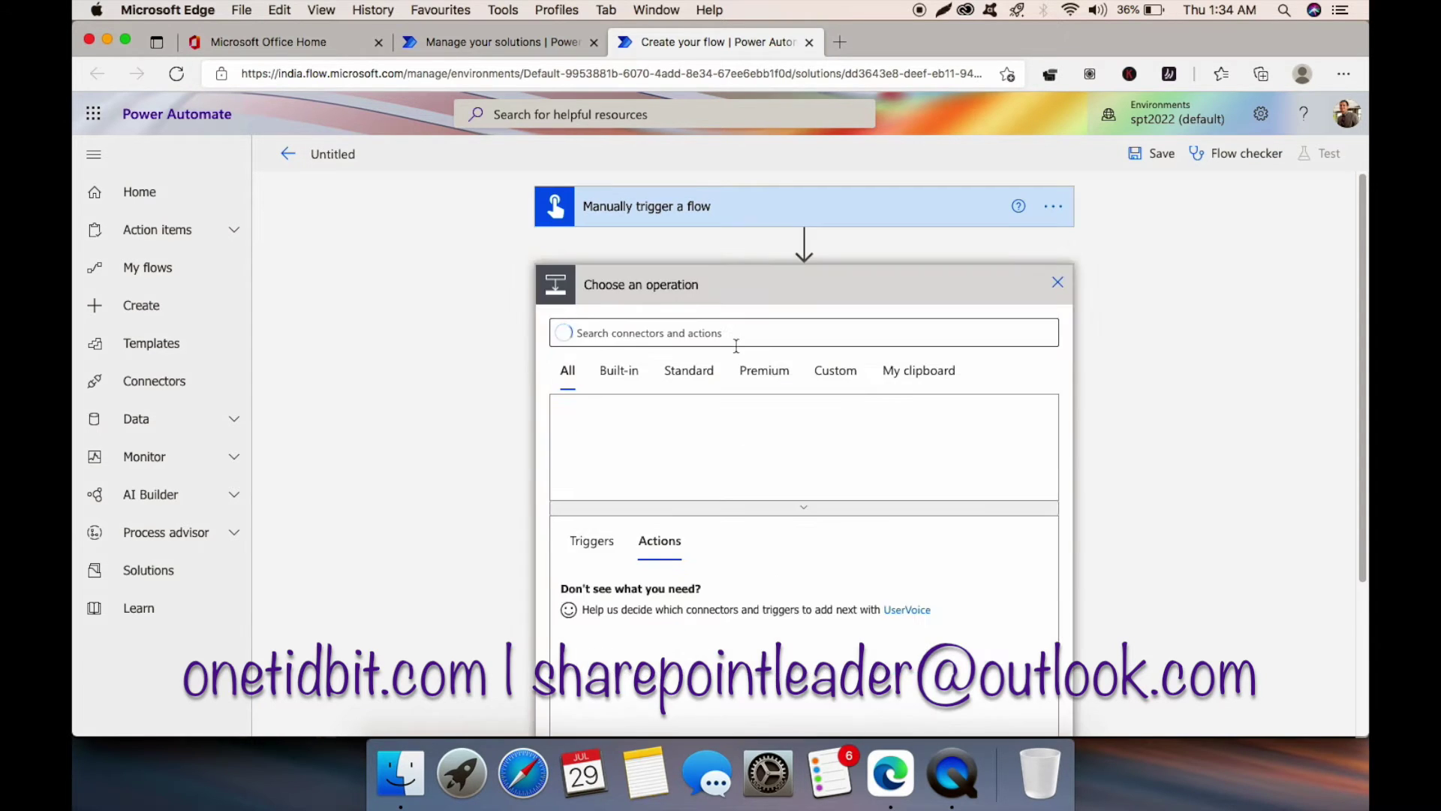
{"action": "type", "text": "respond"}
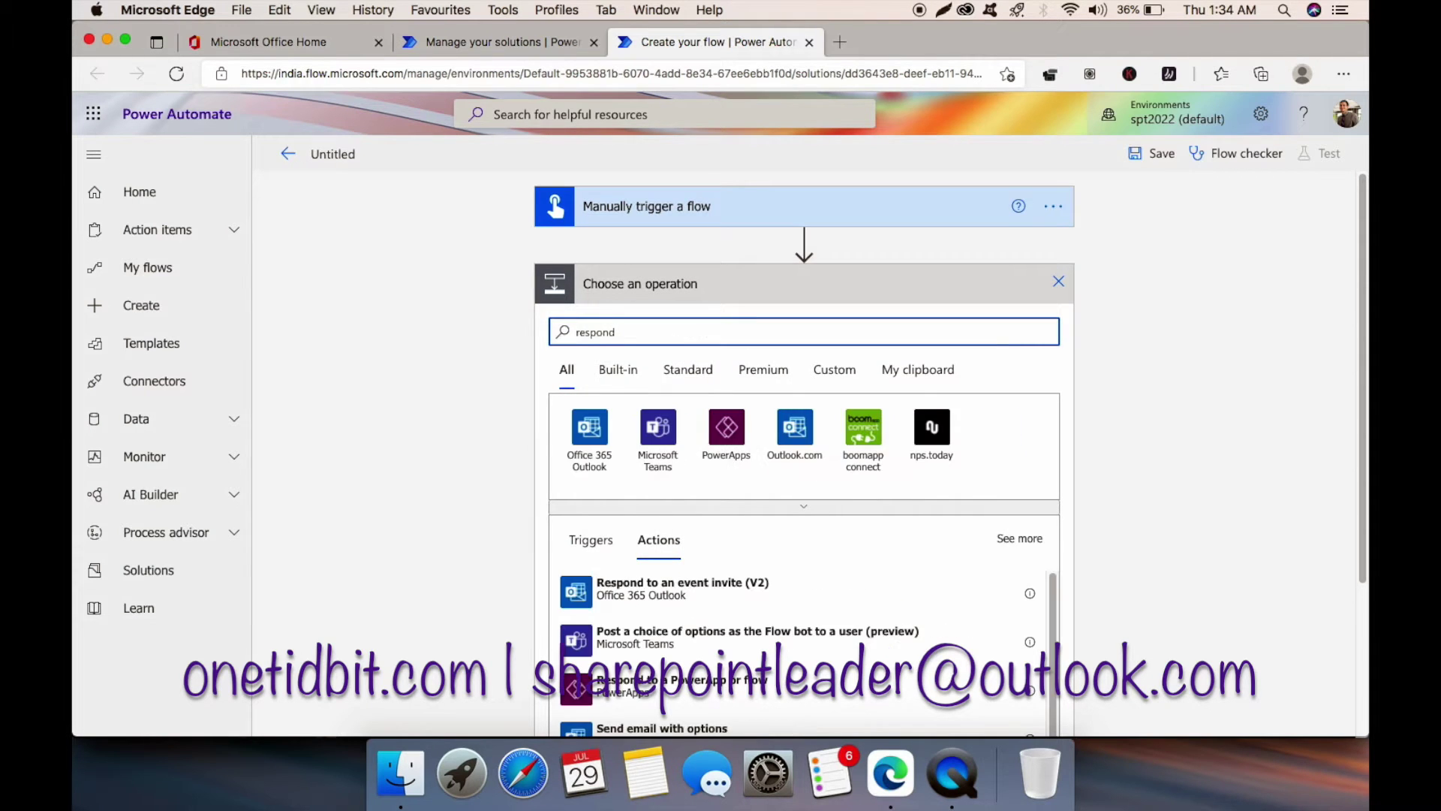
{"action": "scroll", "coordinate": [811, 398], "scroll_direction": "down", "scroll_amount": 1}
{"action": "left_click", "coordinate": [825, 658]}
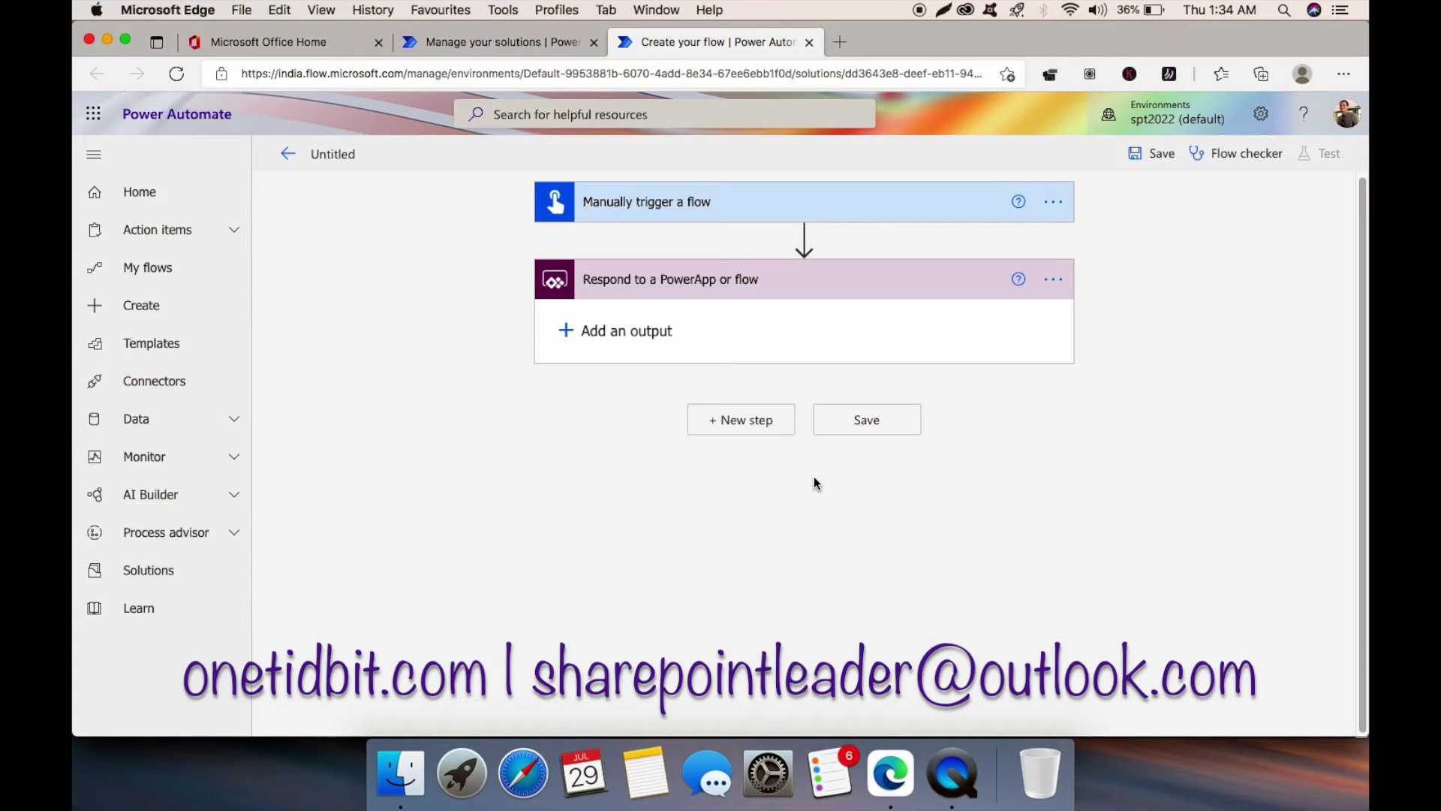
Add text output 'Response' with value 'Success' and rename the flow ChildFlow.
{"action": "left_click", "coordinate": [620, 330]}
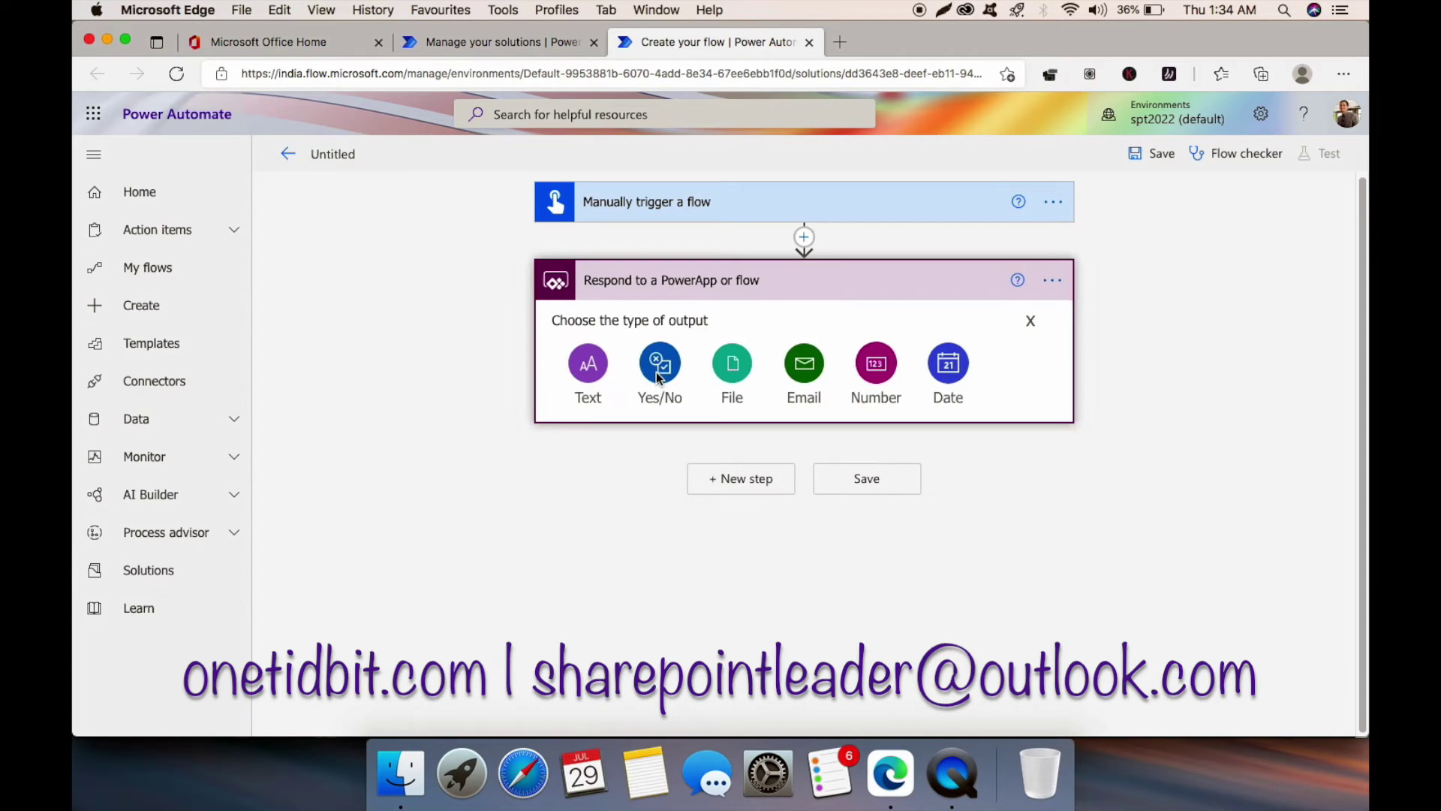
{"action": "left_click", "coordinate": [592, 367]}
{"action": "left_click", "coordinate": [655, 314]}
{"action": "type", "text": "Response"}
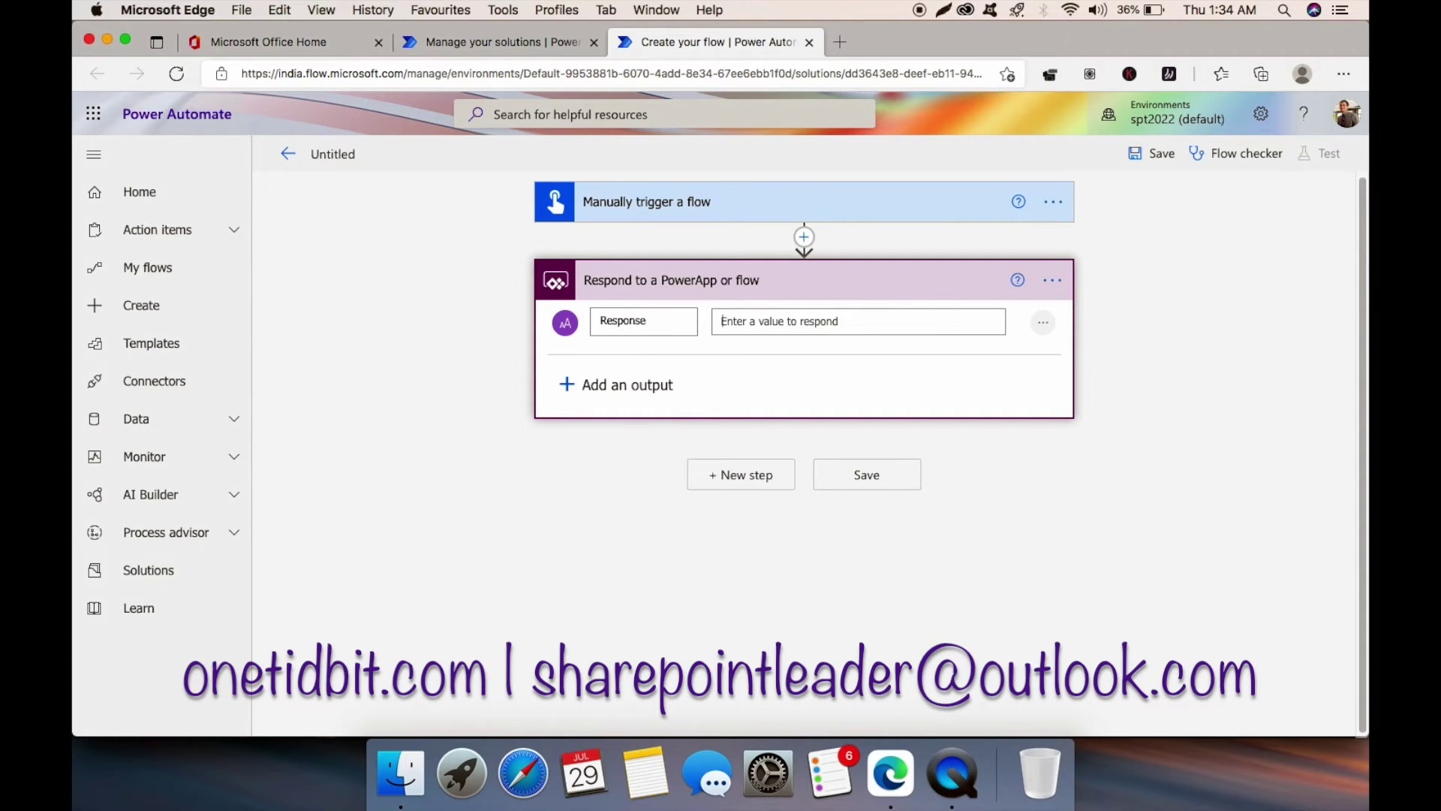
{"action": "key", "text": "Tab"}
{"action": "type", "text": "Success"}
{"action": "left_click", "coordinate": [1232, 263]}
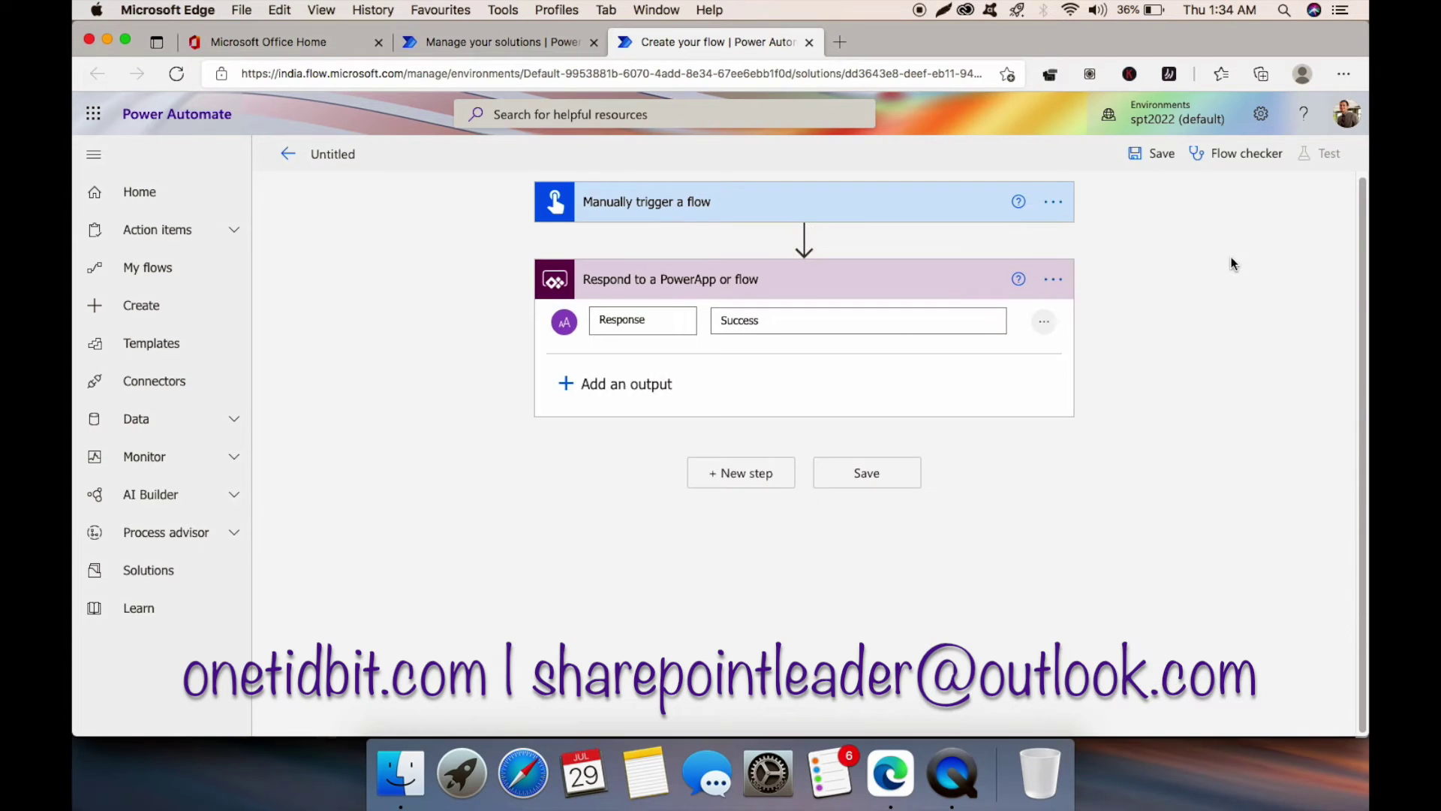
{"action": "left_click", "coordinate": [353, 150]}
{"action": "type", "text": "ChildFlow"}
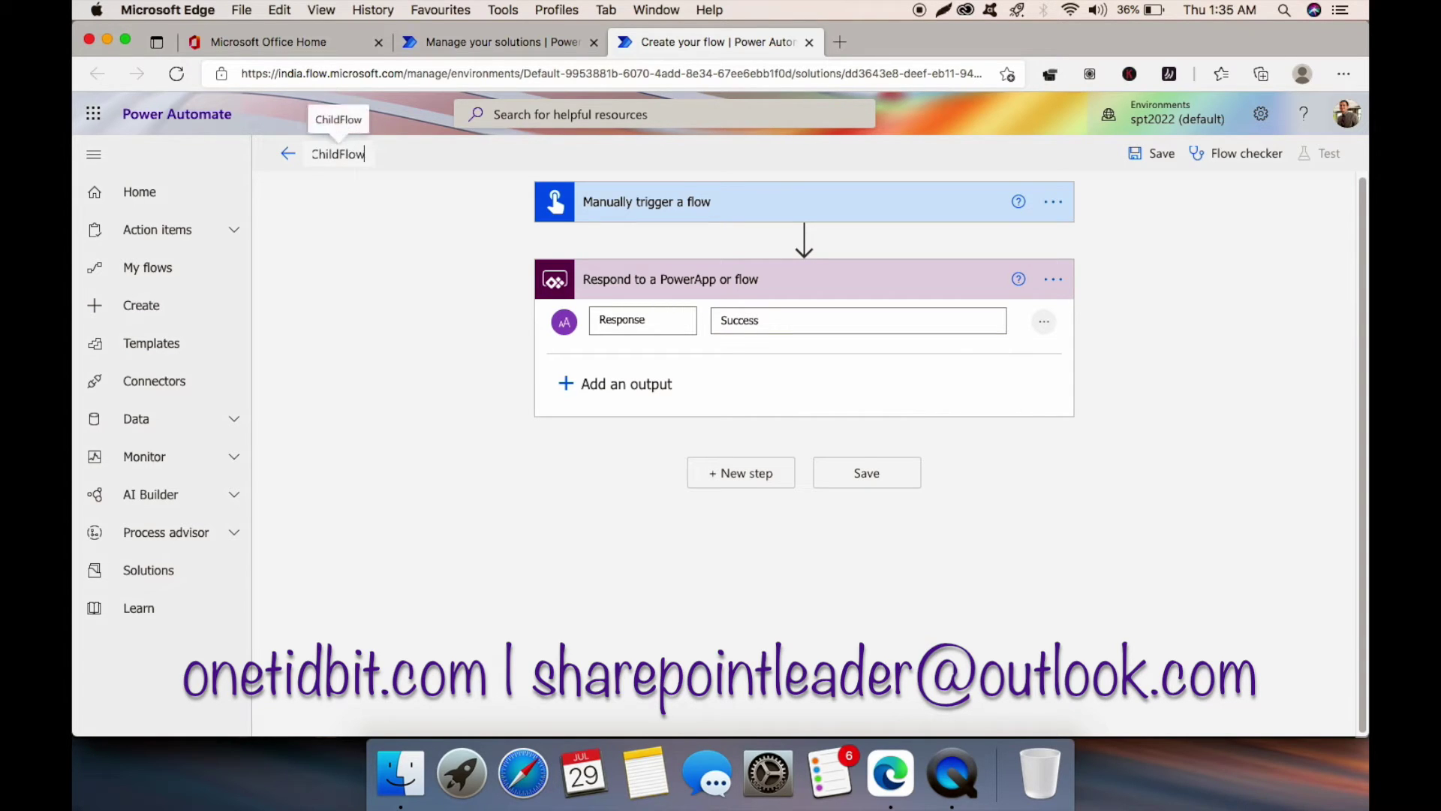
Save ChildFlow and return to the Solutions list, confirming the leave-page prompt.
{"action": "left_click", "coordinate": [1161, 154]}
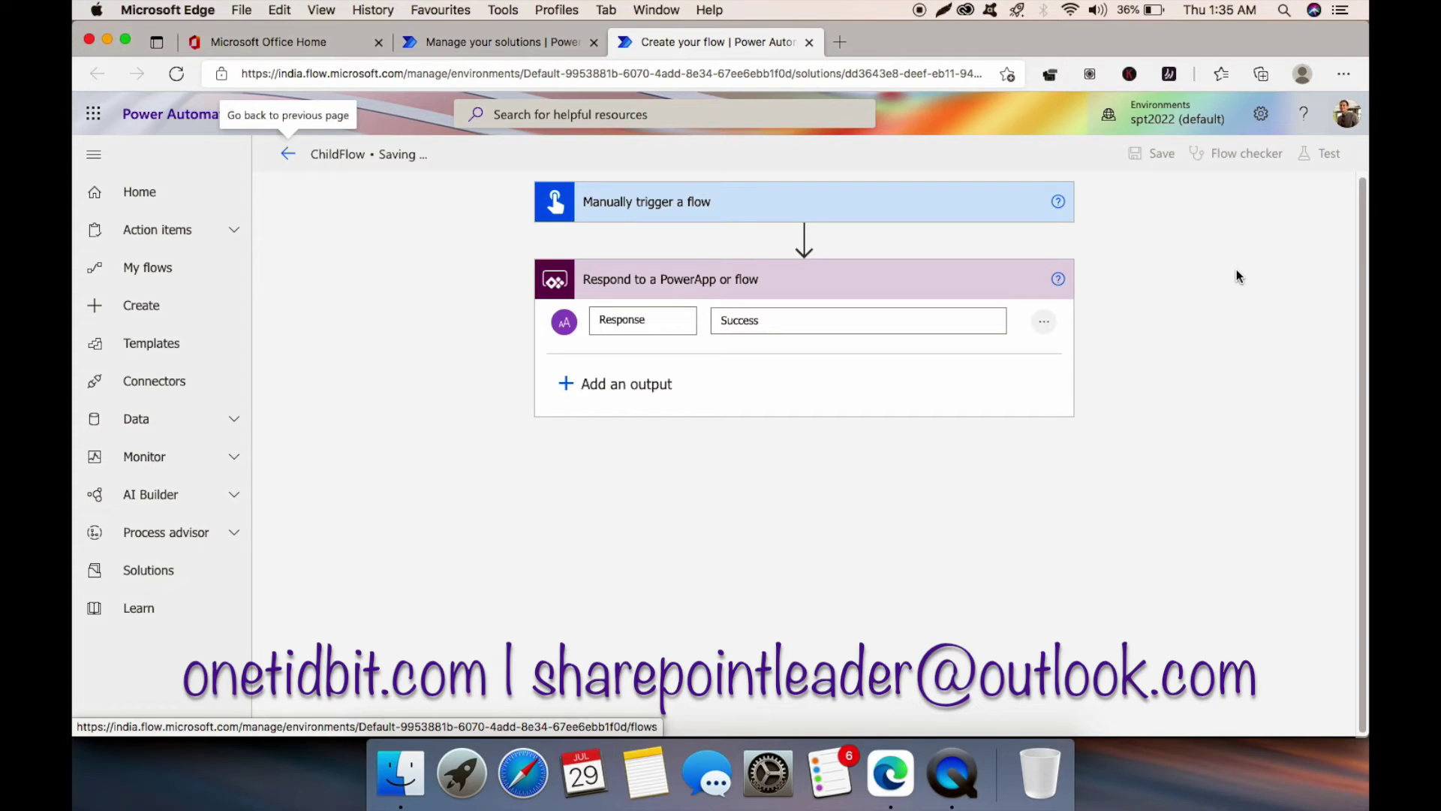
{"action": "left_click", "coordinate": [165, 576]}
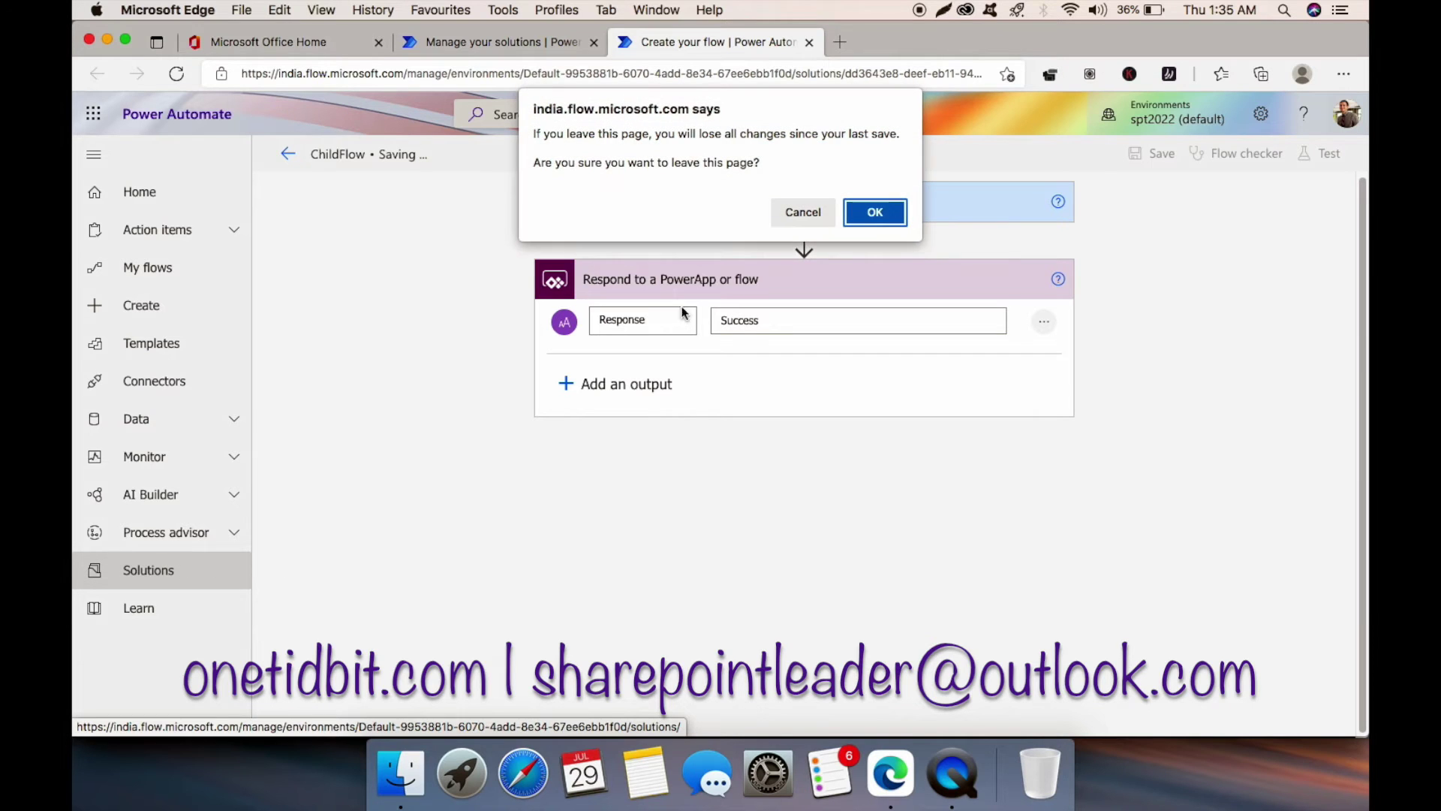
{"action": "left_click", "coordinate": [882, 216]}
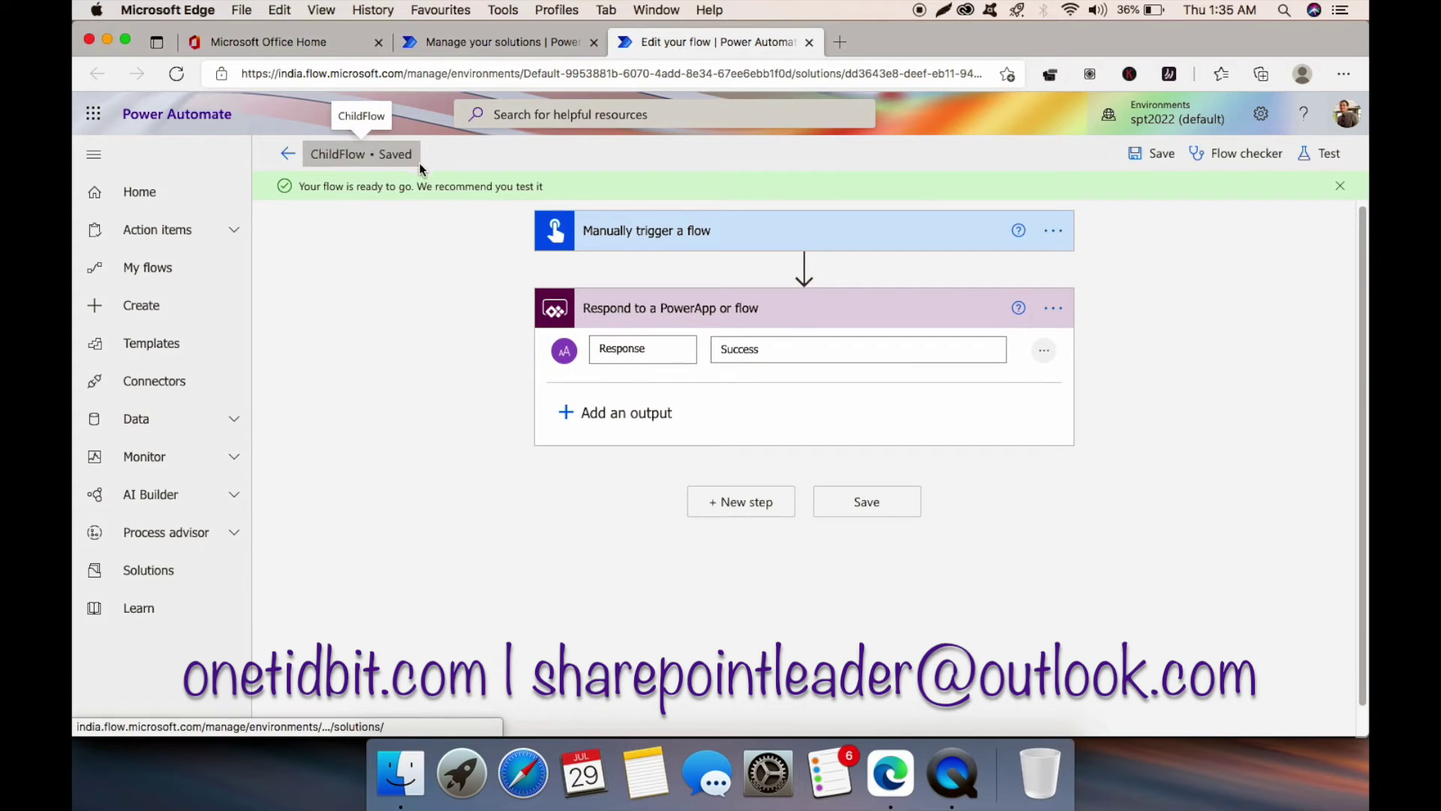
{"action": "left_click", "coordinate": [174, 575]}
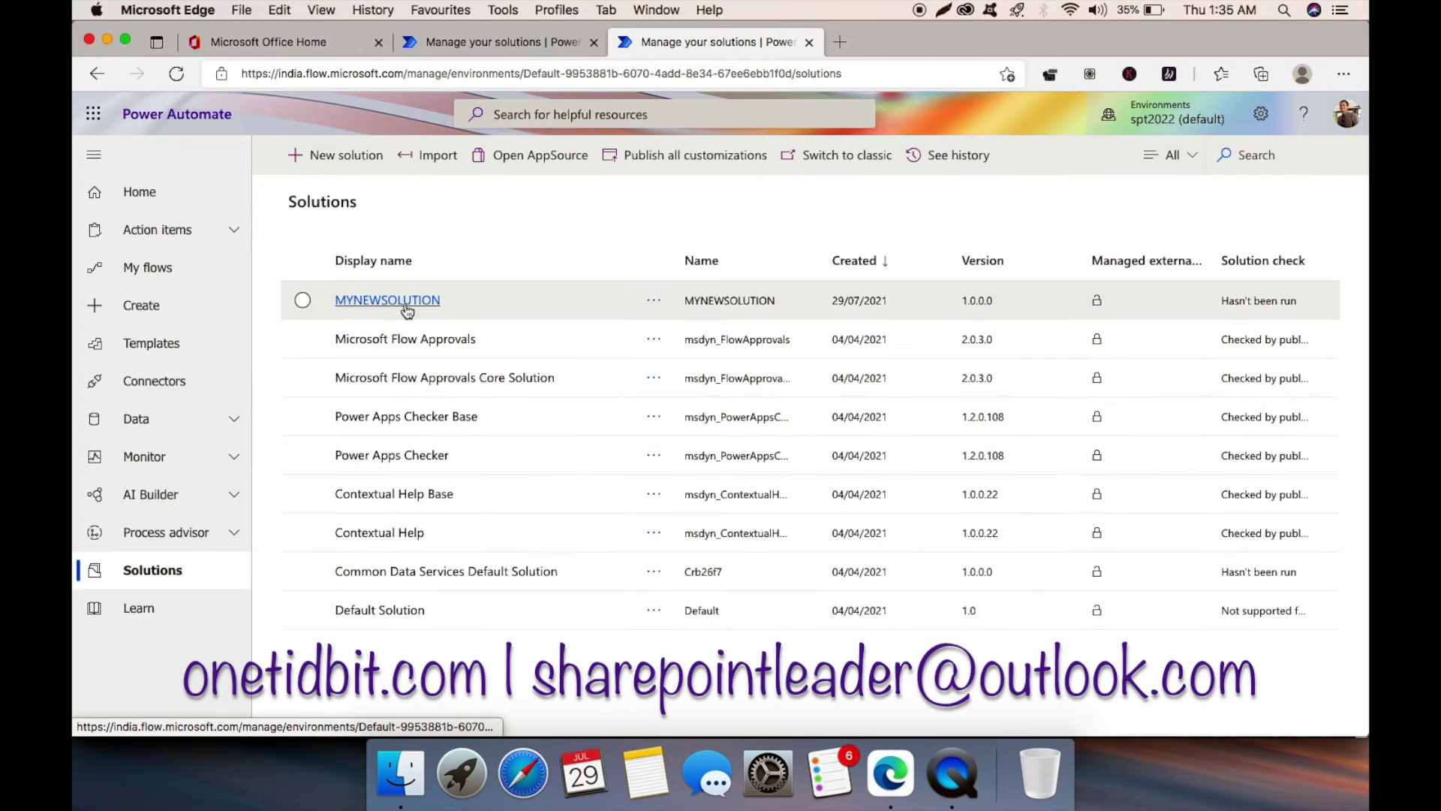
Open MYNEWSOLUTION again and create a second cloud flow in it.
{"action": "left_click", "coordinate": [405, 302]}
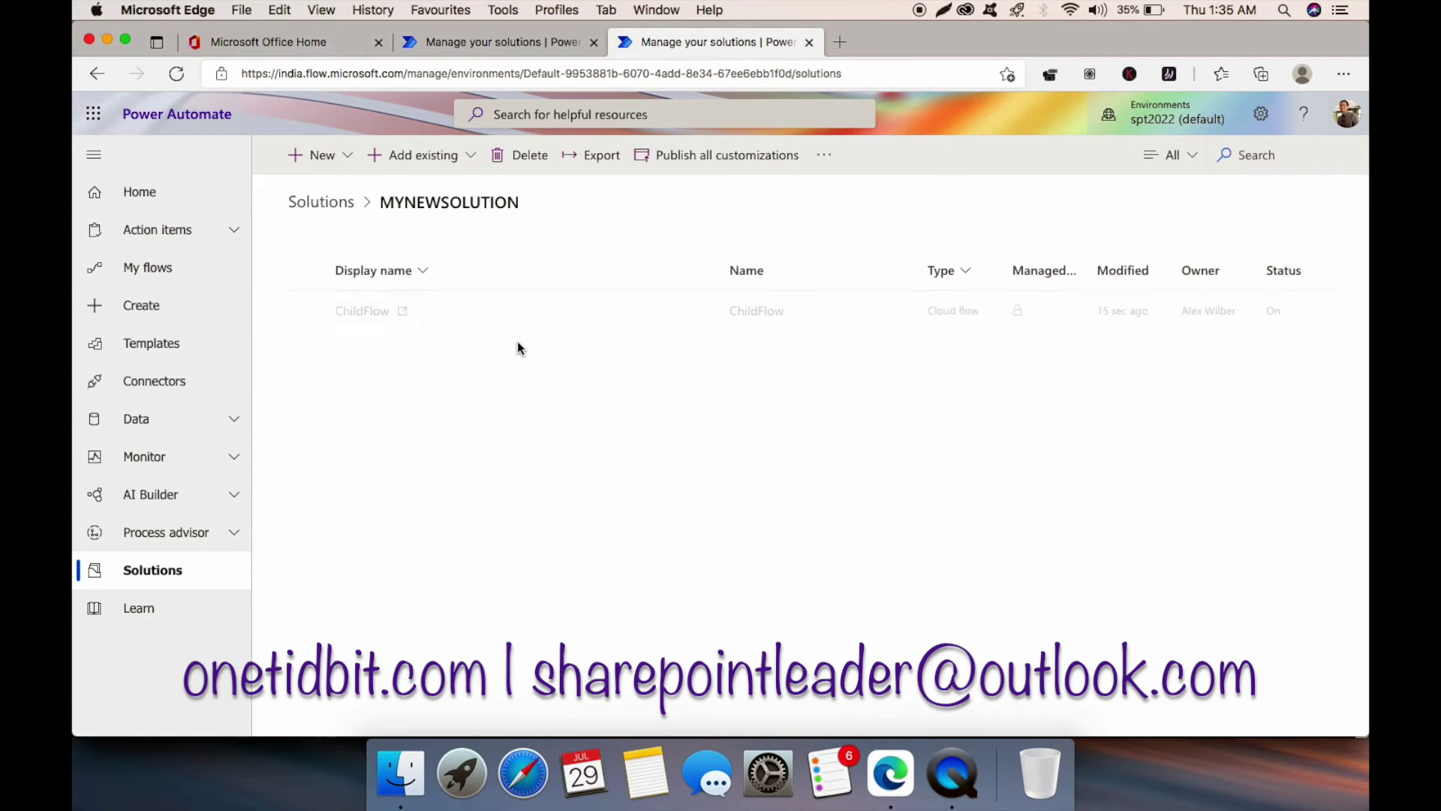
{"action": "left_click", "coordinate": [355, 163]}
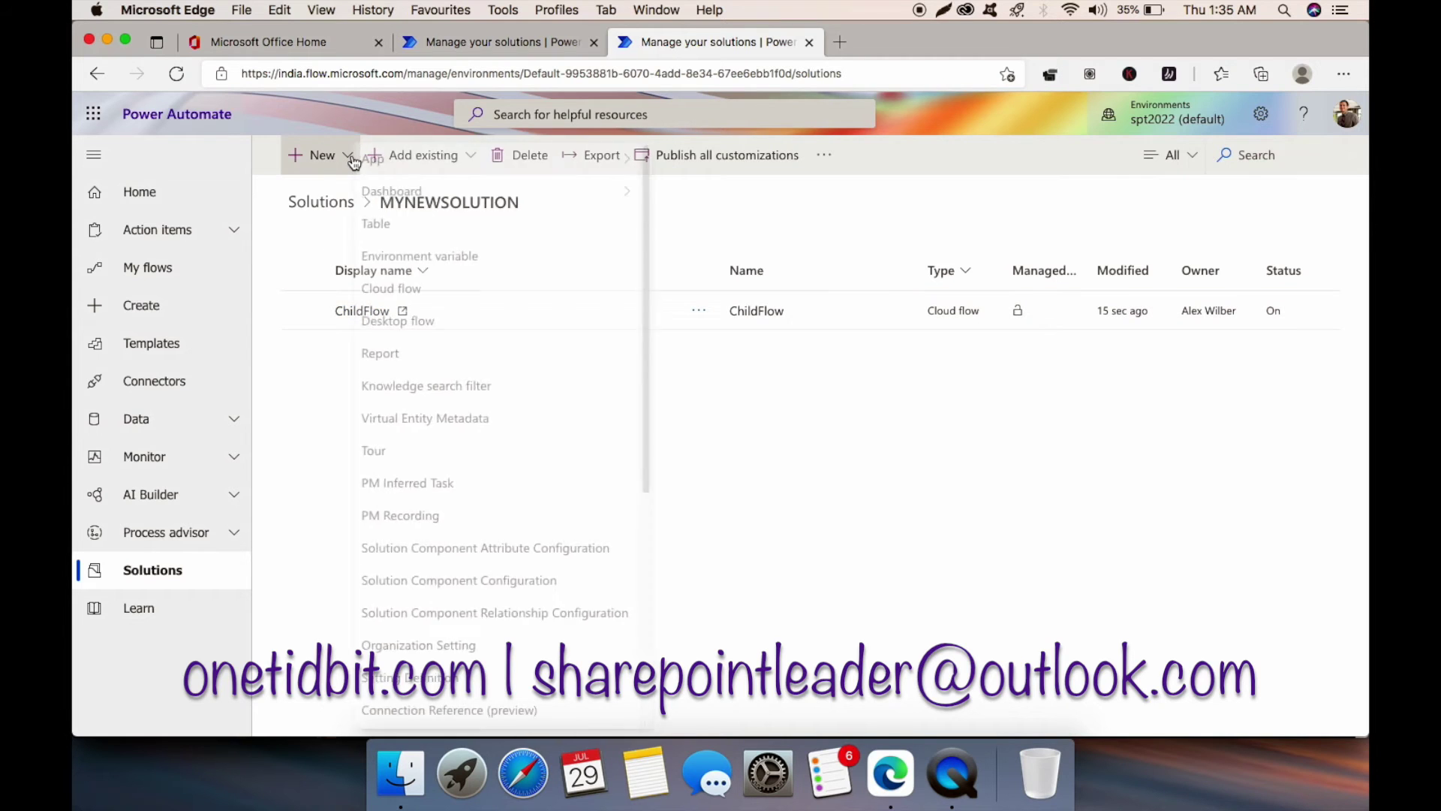
{"action": "left_click", "coordinate": [481, 293]}
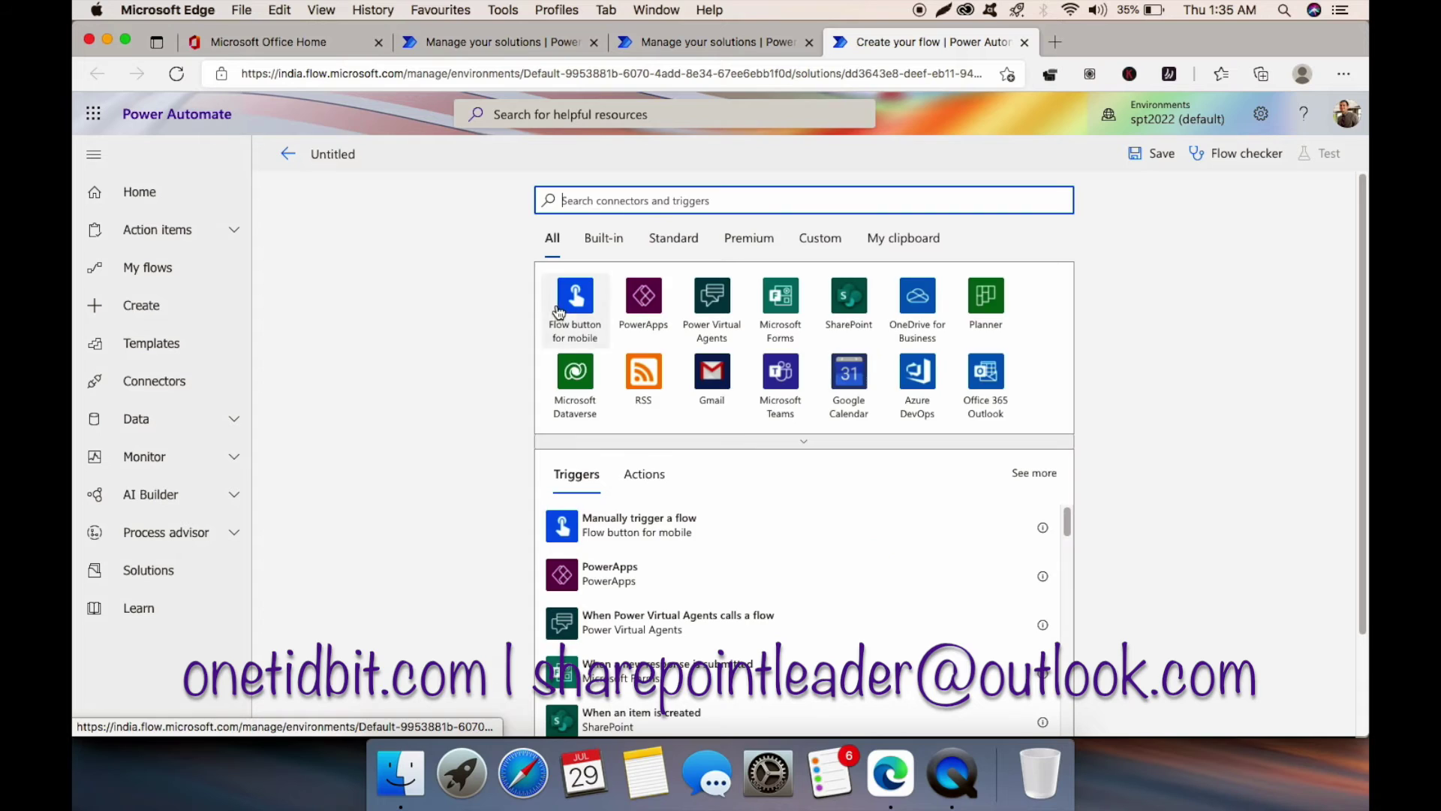
Rename the untitled flow to ParentFlow.
{"action": "left_click", "coordinate": [356, 154]}
{"action": "type", "text": "Parent"}
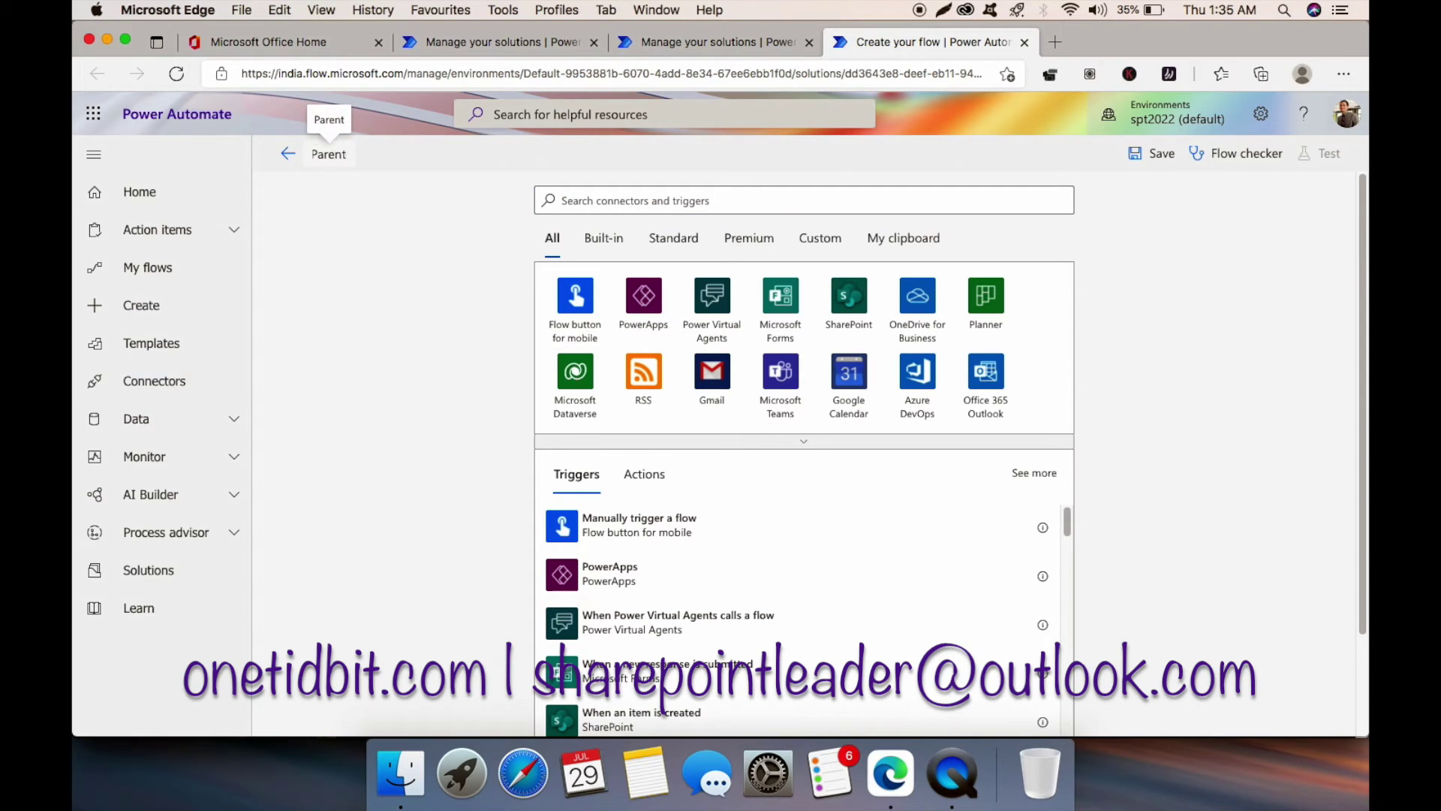
{"action": "type", "text": "Flow"}
{"action": "left_click", "coordinate": [401, 222]}
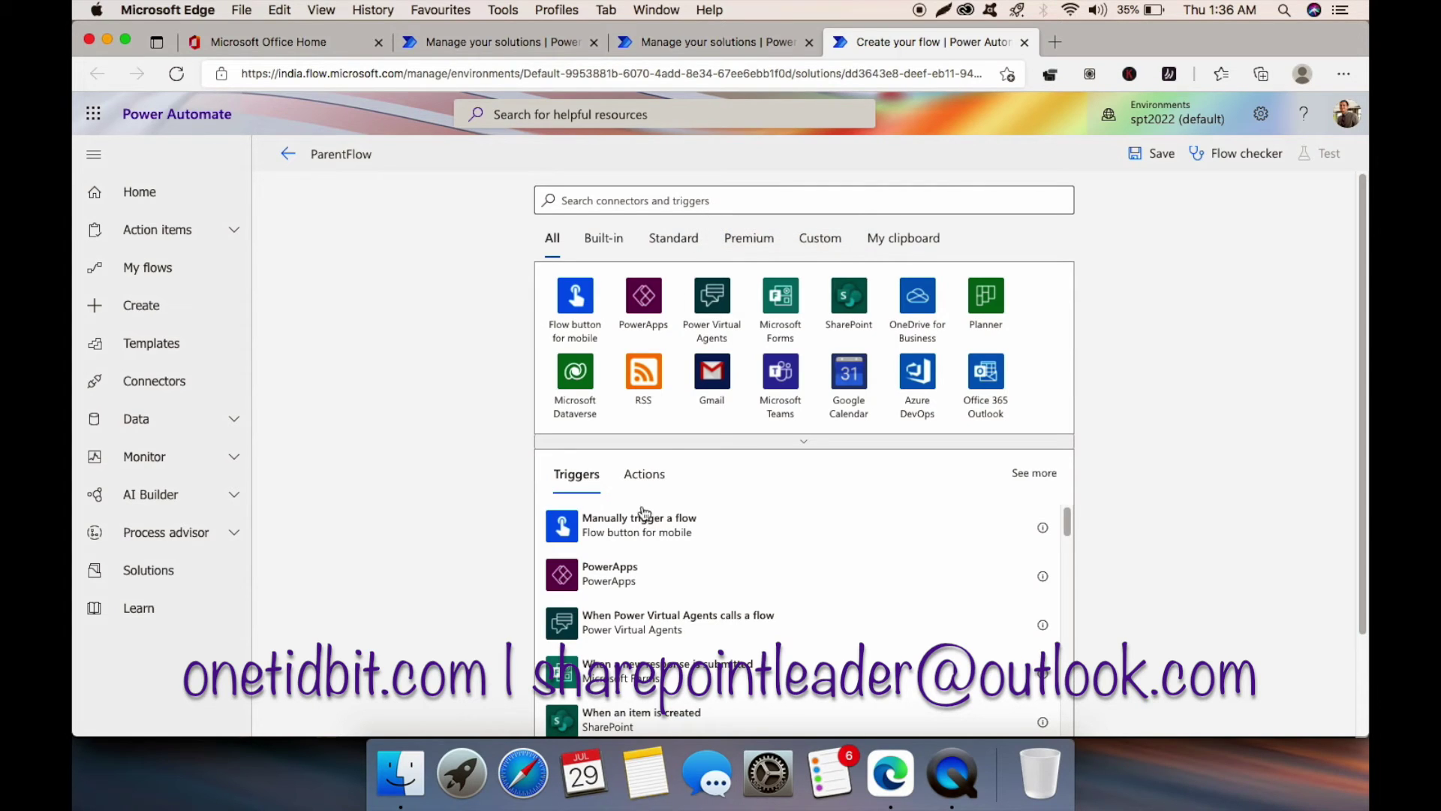
Search the Actions list for 'child'.
{"action": "left_click", "coordinate": [643, 475]}
{"action": "scroll", "coordinate": [680, 524], "scroll_direction": "down", "scroll_amount": 5}
{"action": "left_click", "coordinate": [682, 200]}
{"action": "type", "text": "child"}
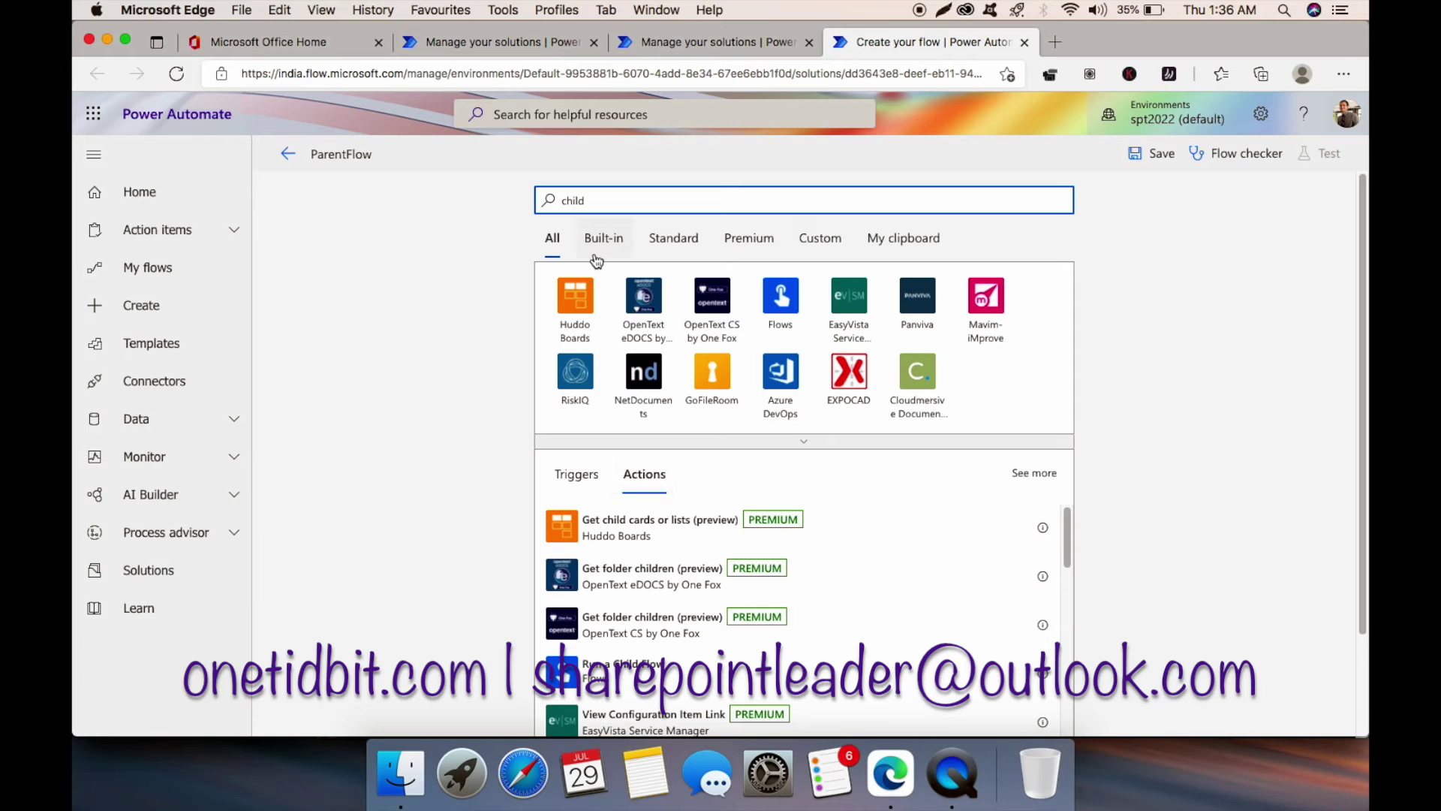
Clear the search and choose 'Manually trigger a flow' from Triggers.
{"action": "left_click", "coordinate": [577, 476]}
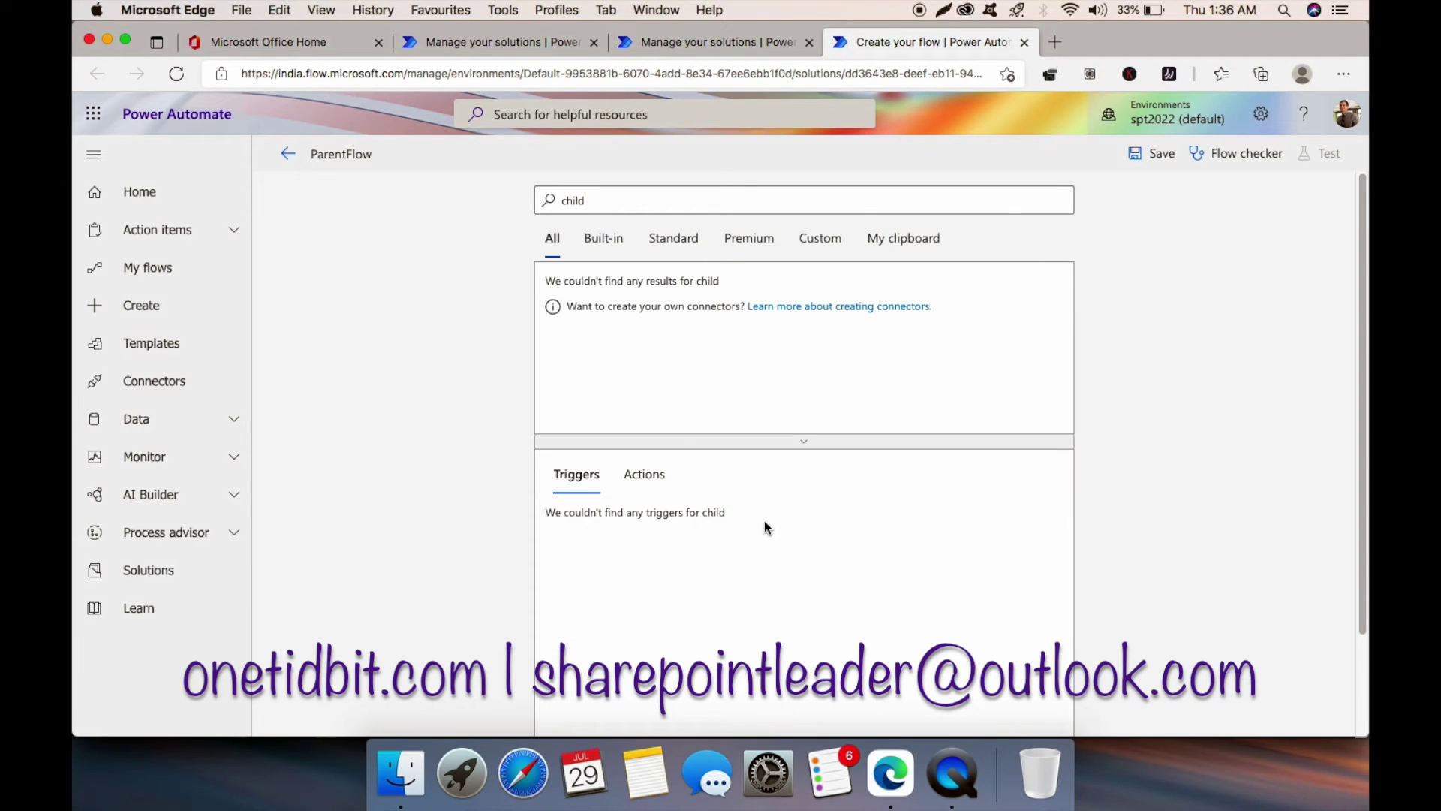
{"action": "left_click", "coordinate": [530, 193]}
{"action": "key", "text": "BackSpace"}
{"action": "left_click", "coordinate": [689, 529]}
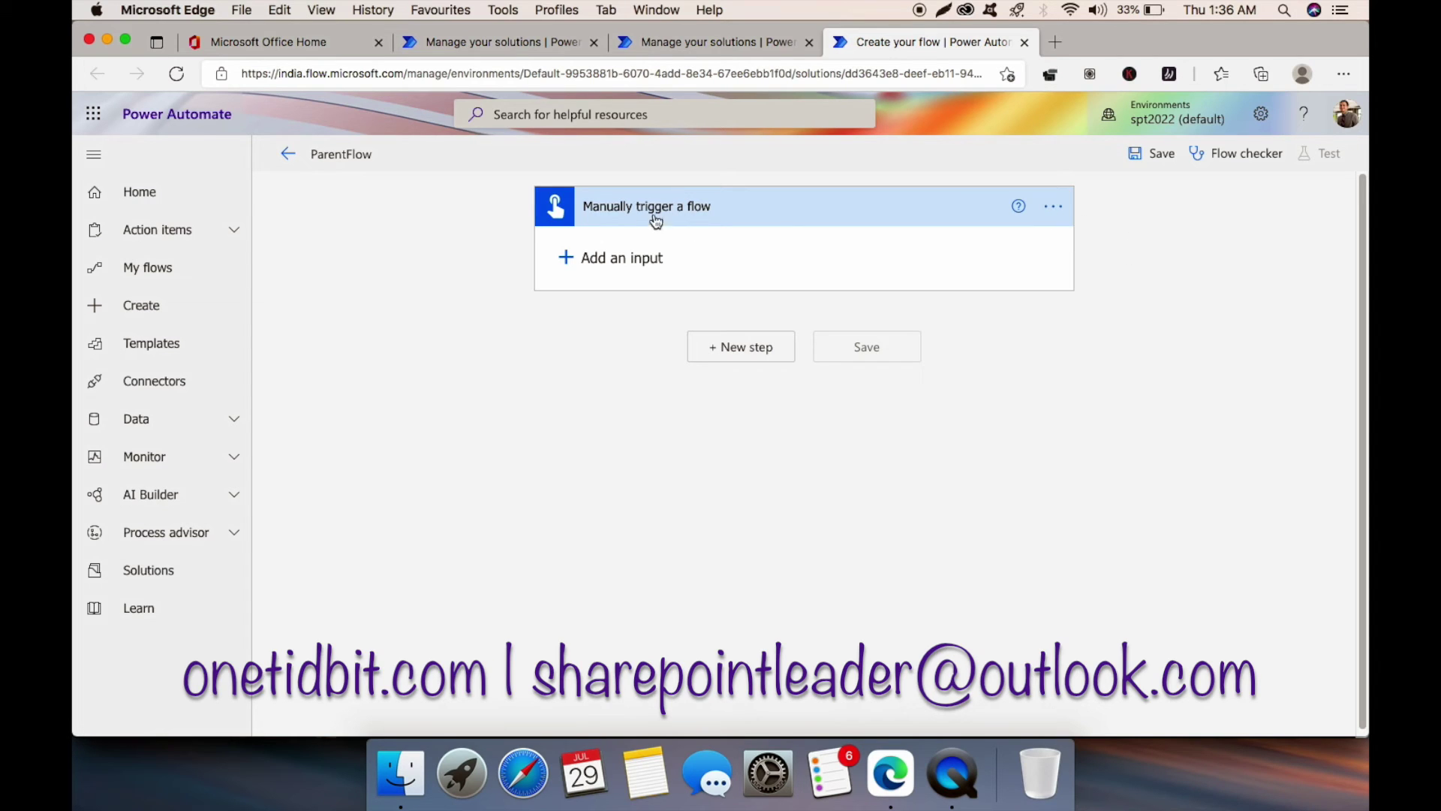
Search 'run a child' and add the Run a Child Flow action after the trigger.
{"action": "left_click", "coordinate": [721, 347]}
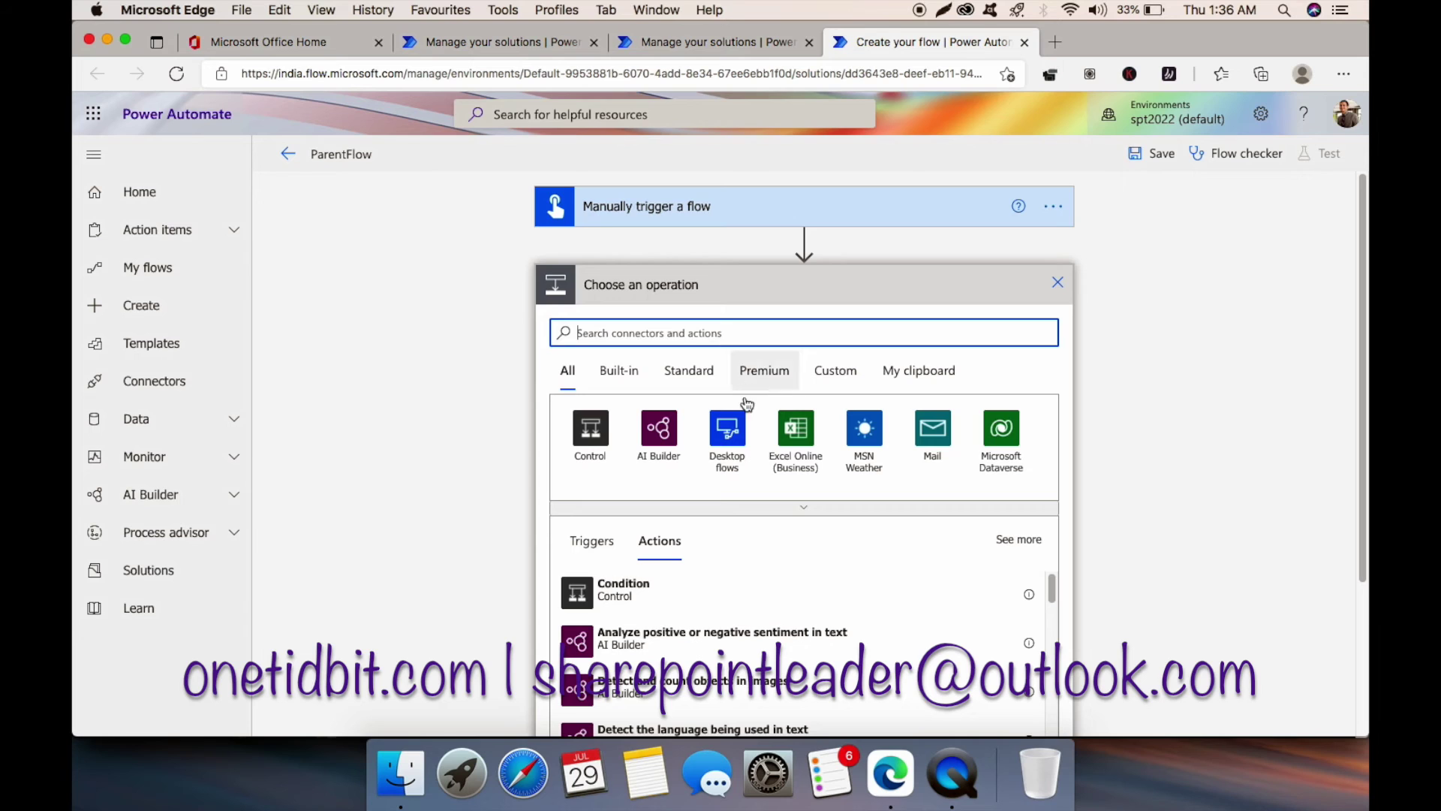
{"action": "type", "text": "run a child"}
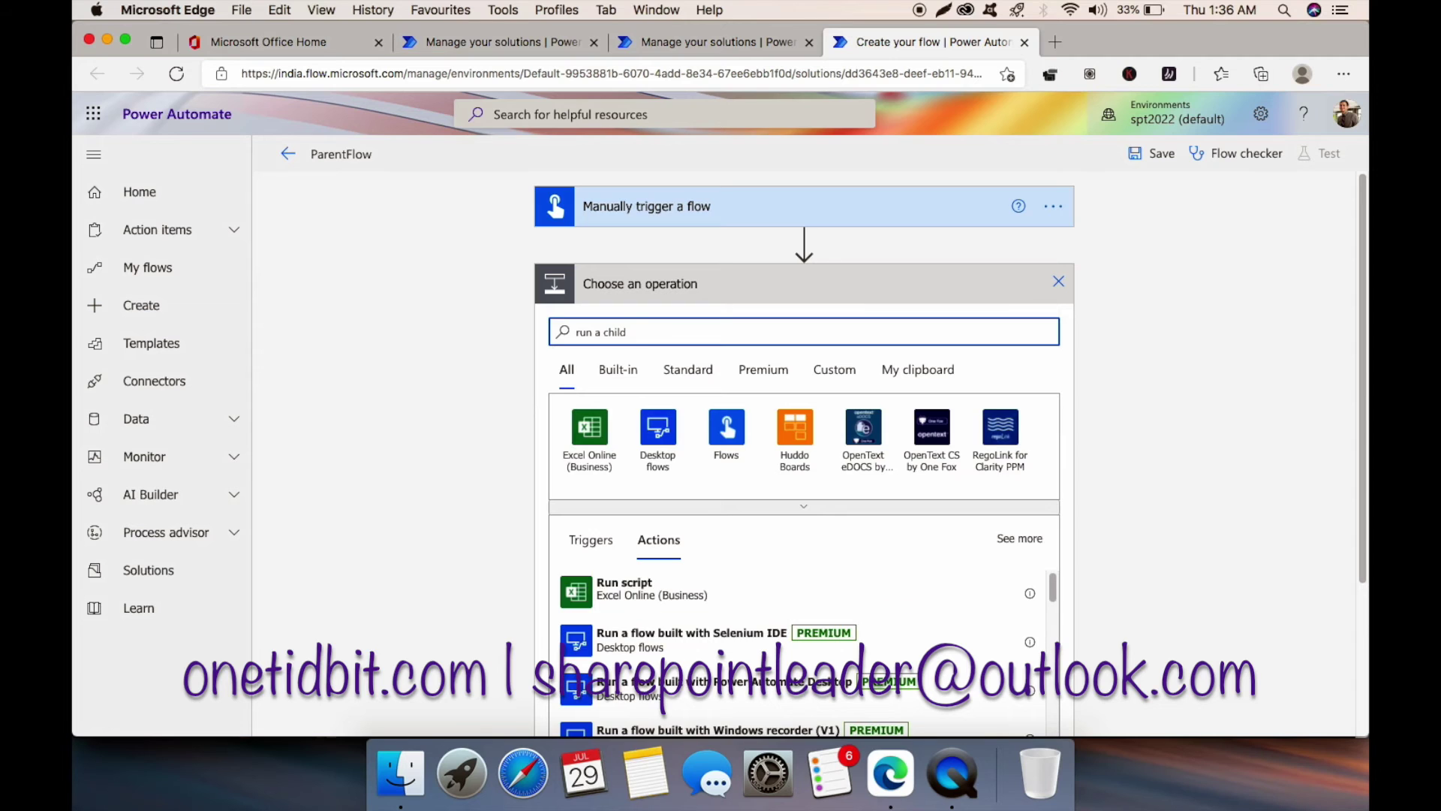
{"action": "scroll", "coordinate": [751, 488], "scroll_direction": "down", "scroll_amount": 3}
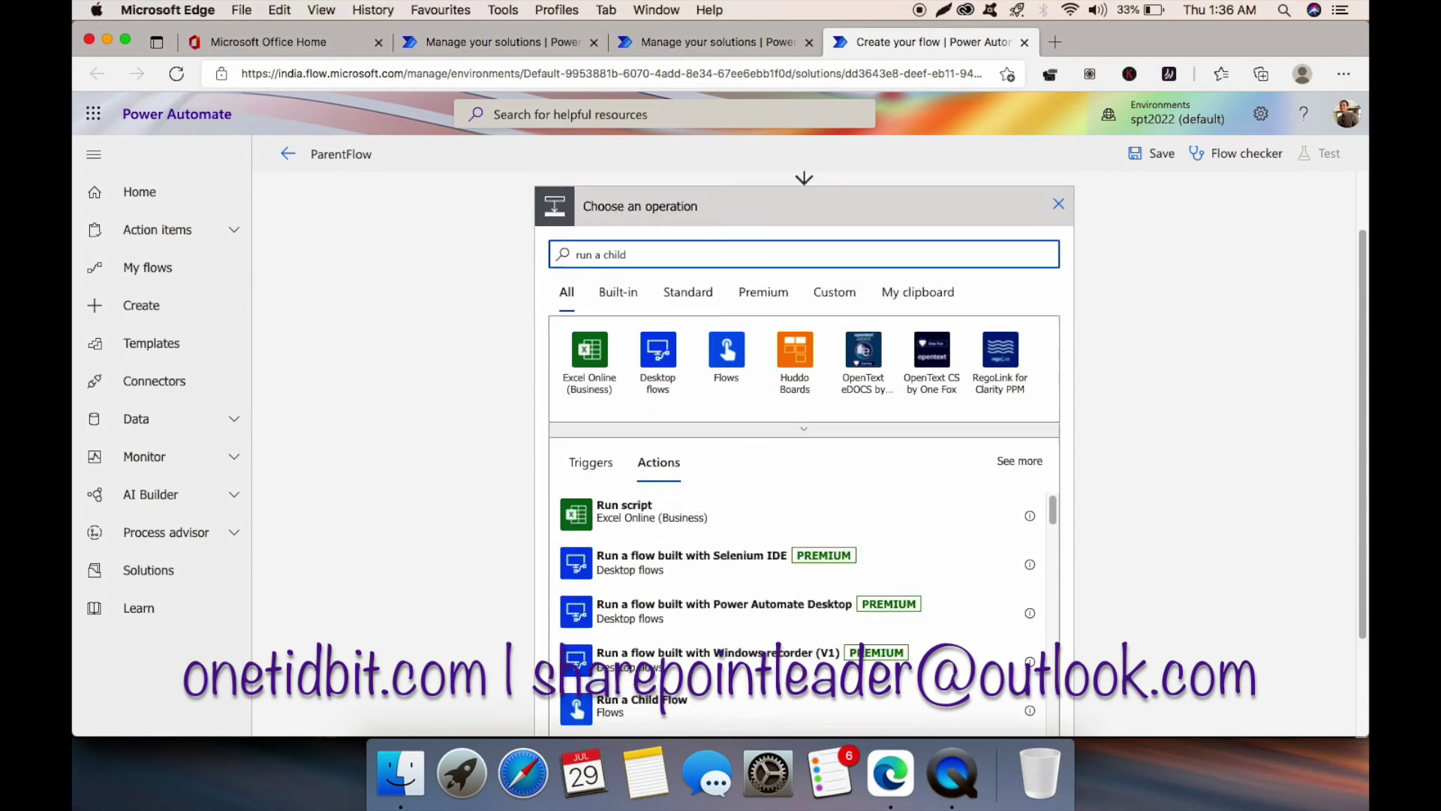
{"action": "left_click", "coordinate": [697, 573]}
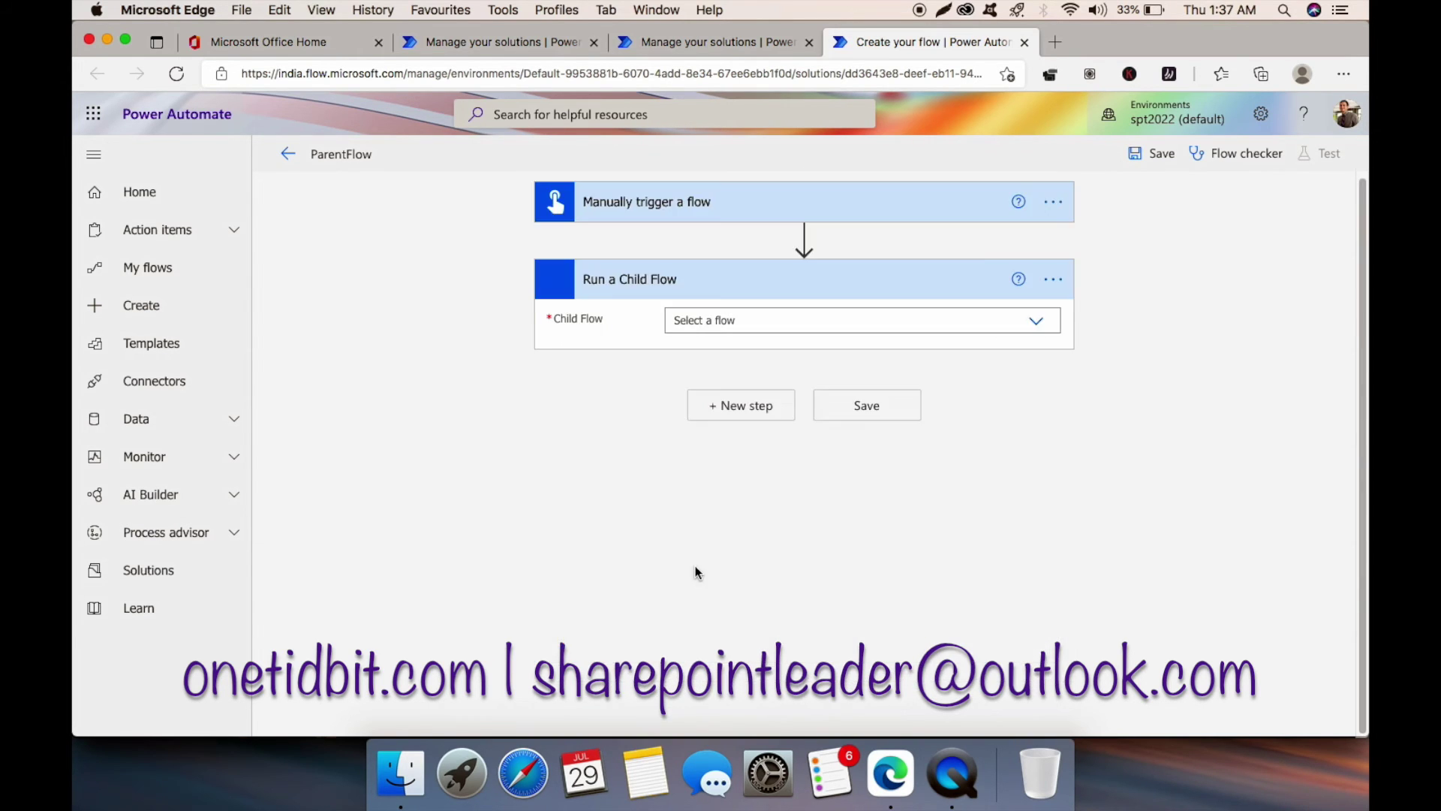